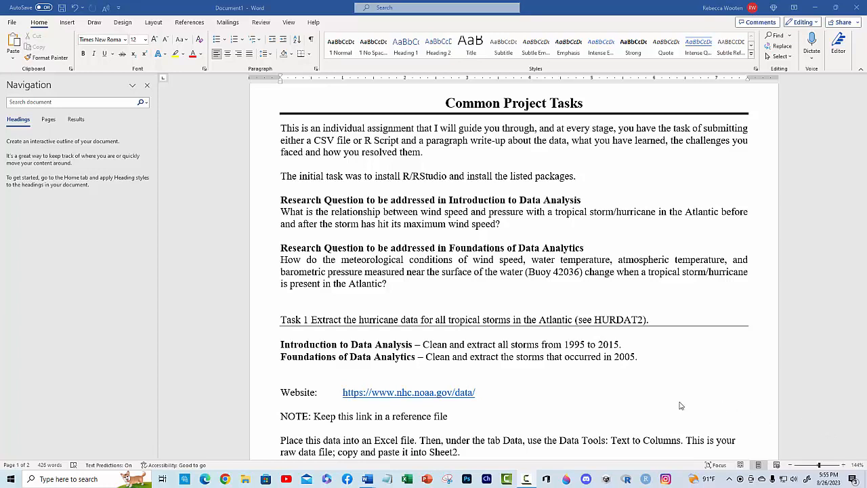
Open the Atlantic HURDAT2 1851-2022 text dataset from the NHC data archive linked in the document.
ctrl+click(452, 392)
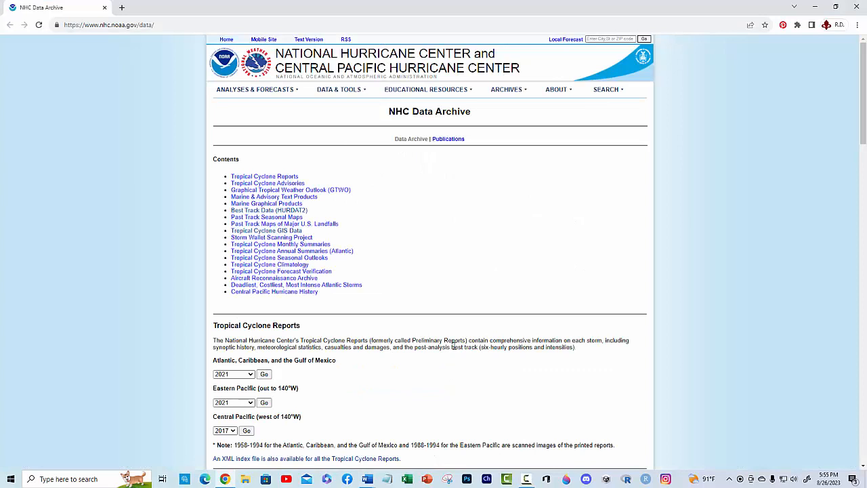
click(289, 211)
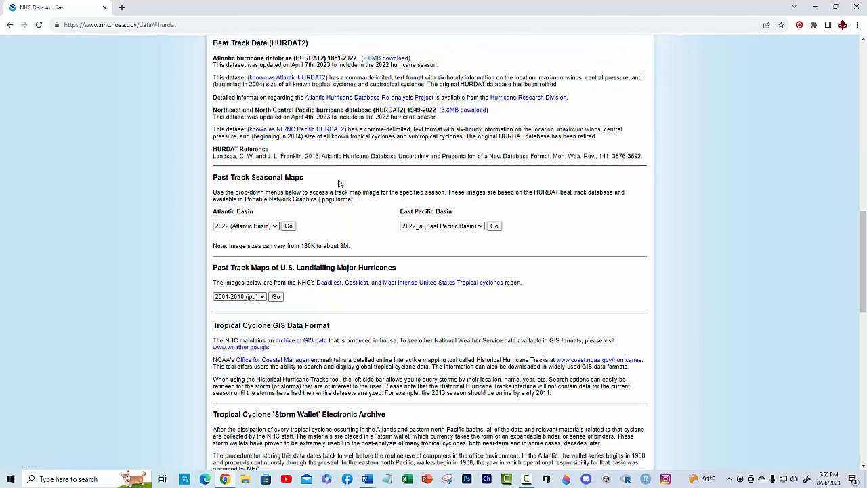
click(405, 61)
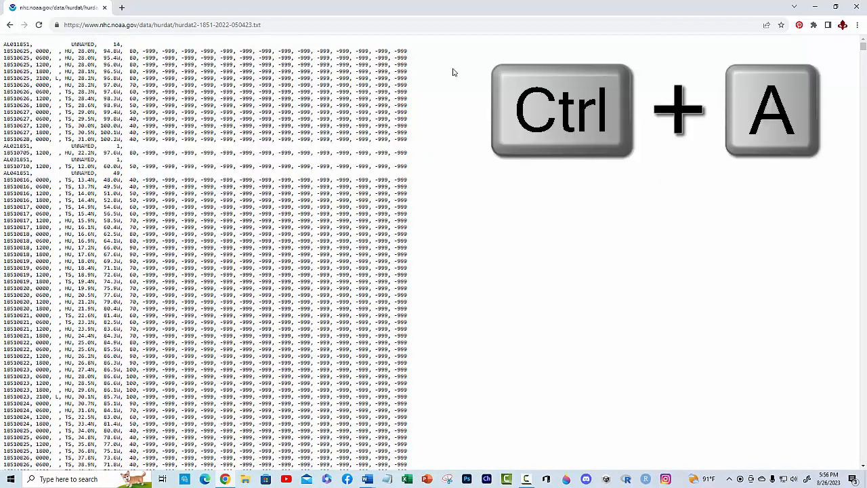
Copy the entire hurricane dataset and paste it into cell A1 of the blank Excel workbook.
key(ctrl+a)
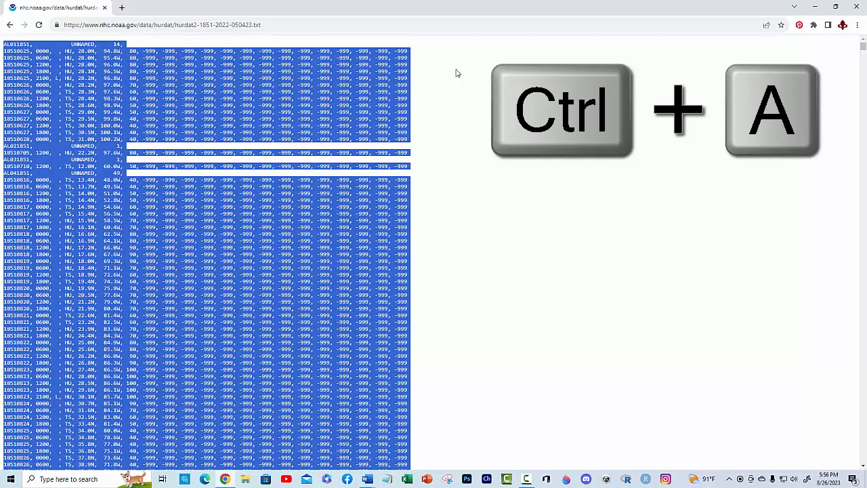
key(ctrl+c)
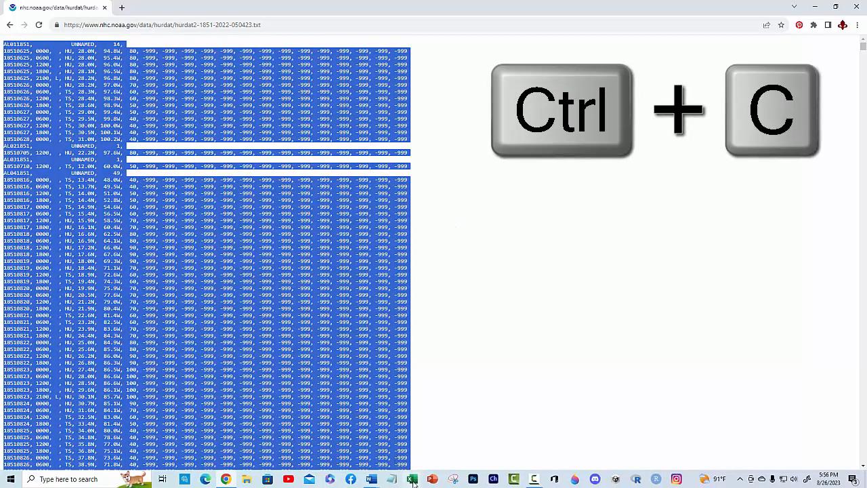
click(420, 479)
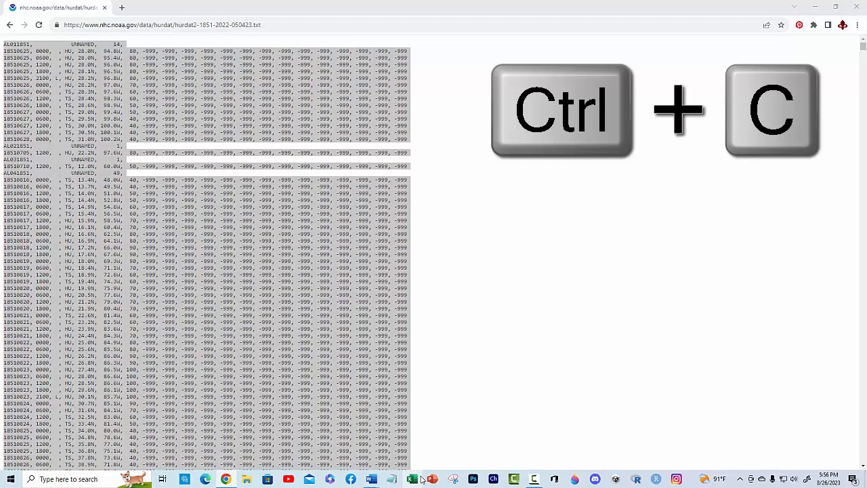
key(ctrl+v)
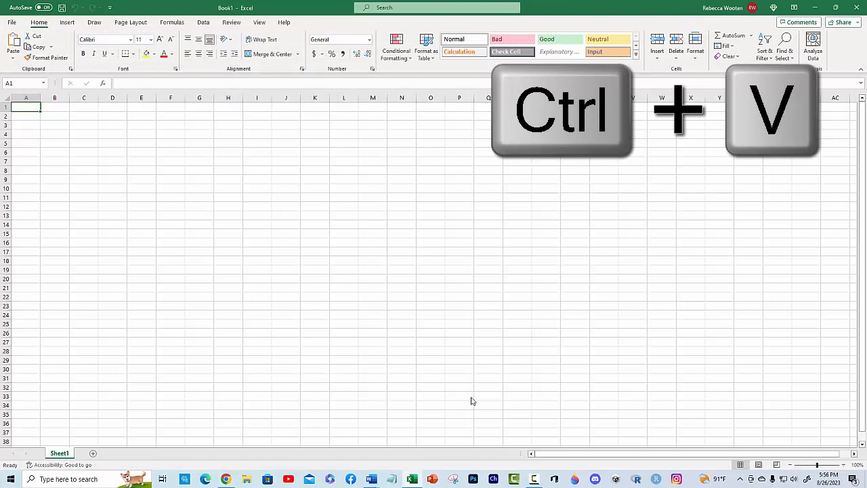
Rename the first sheet as Raw and paste a second copy of the hurricane data into a new sheet.
double_click(60, 453)
text(Raw)
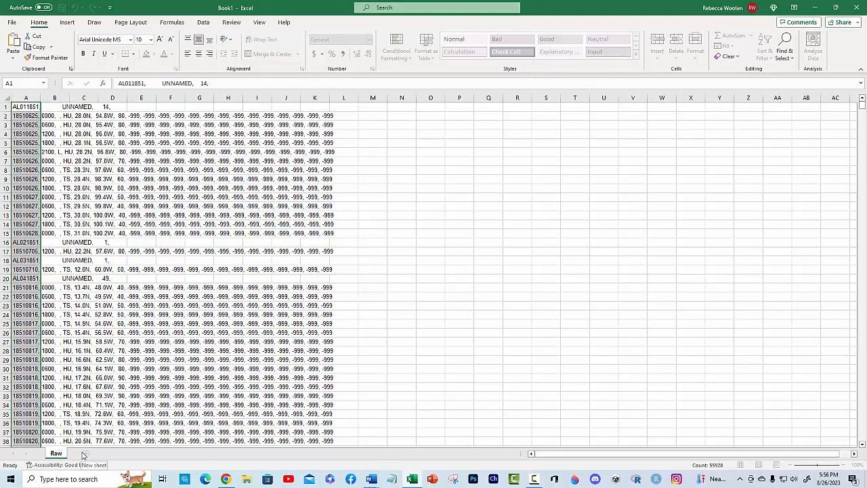
click(83, 453)
click(83, 453)
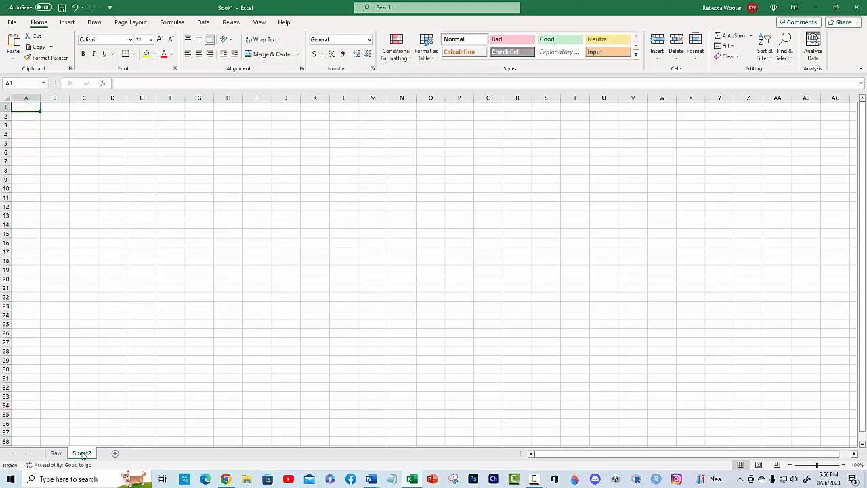
key(ctrl+v)
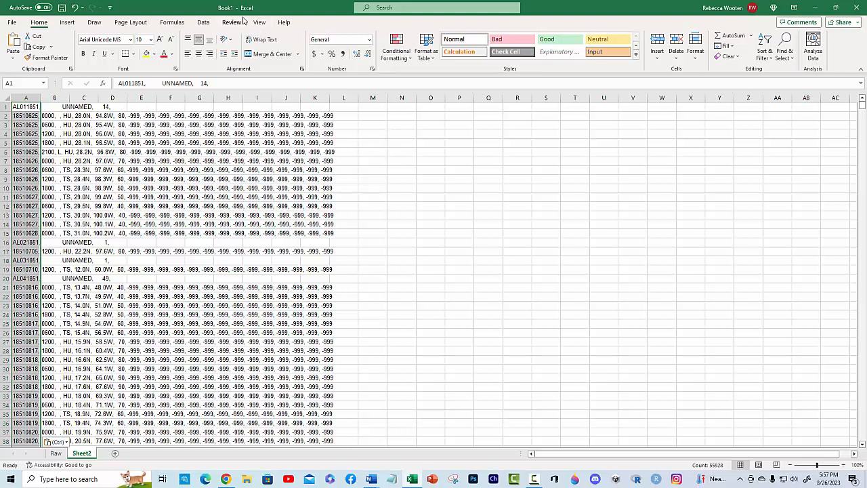
Try splitting Sheet2's column A with Text to Columns, delimited by tab, comma and space with consecutive delimiters treated as one, and undo it.
click(203, 22)
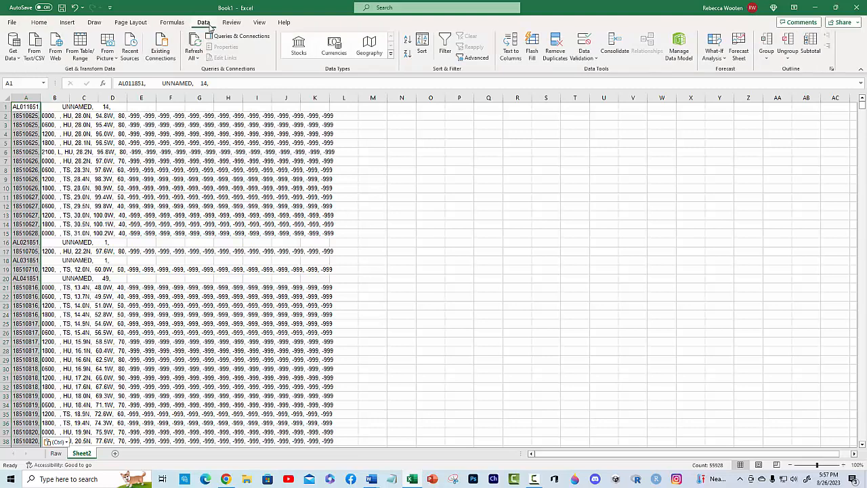
click(510, 46)
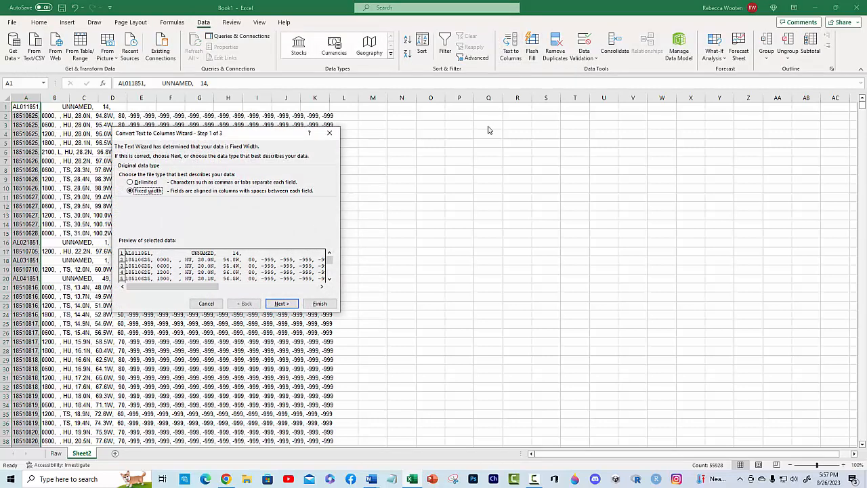
click(150, 183)
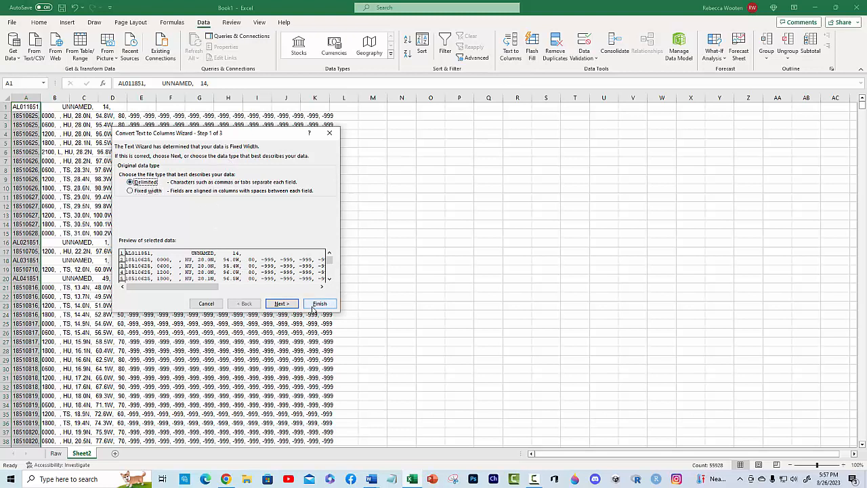
click(286, 304)
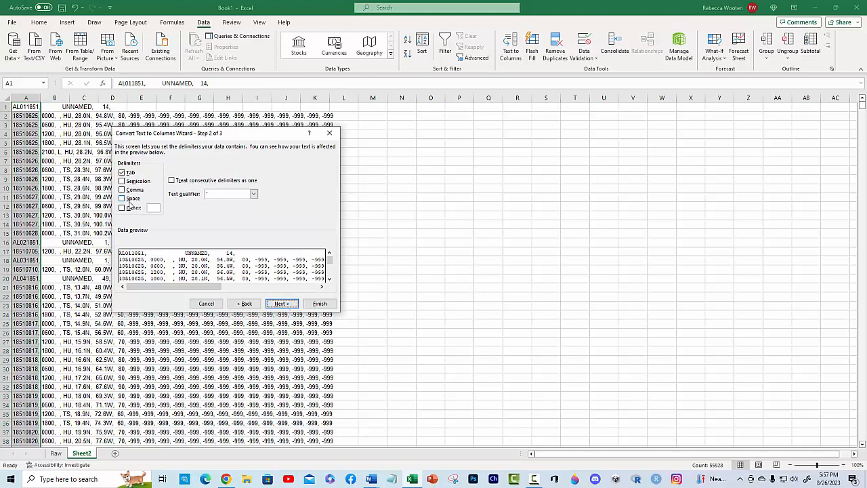
click(131, 198)
click(132, 189)
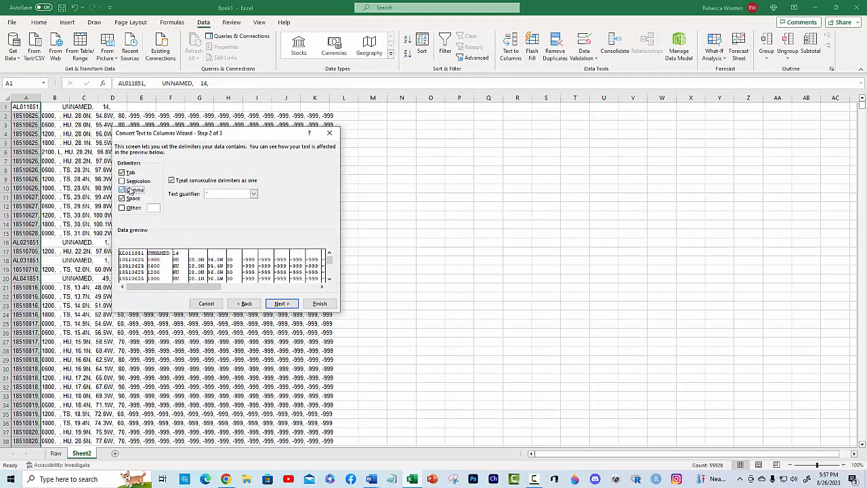
click(320, 303)
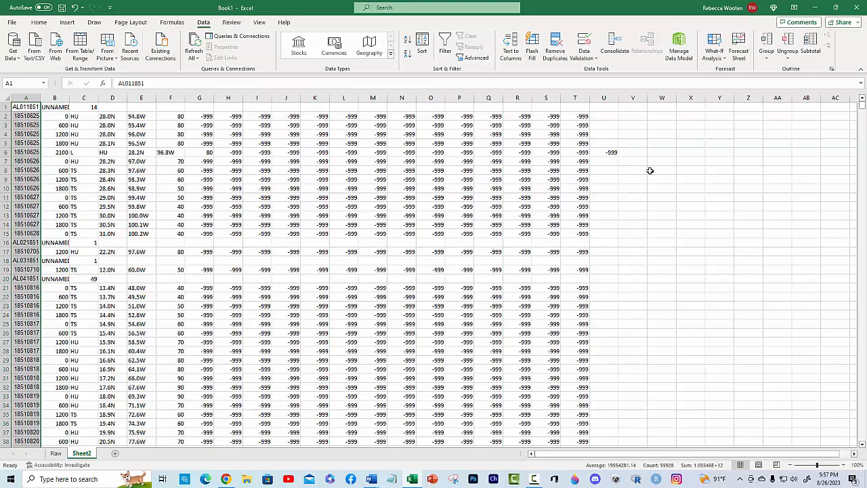
key(ctrl+z)
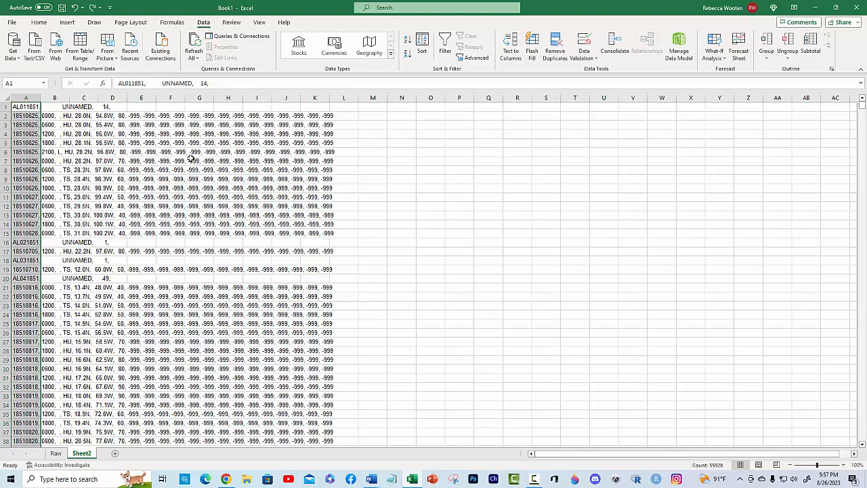
Replace every ", L," with "," in the pasted data in column A of Sheet2.
key(ctrl+h)
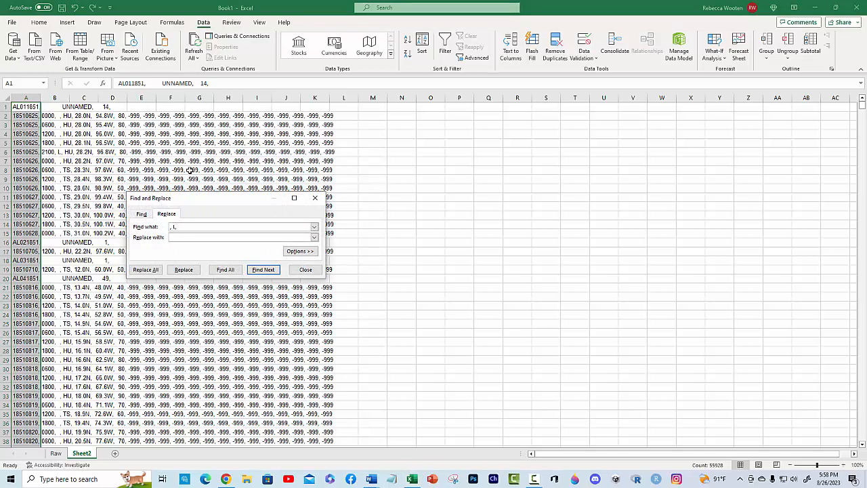
click(182, 238)
text(,)
click(138, 270)
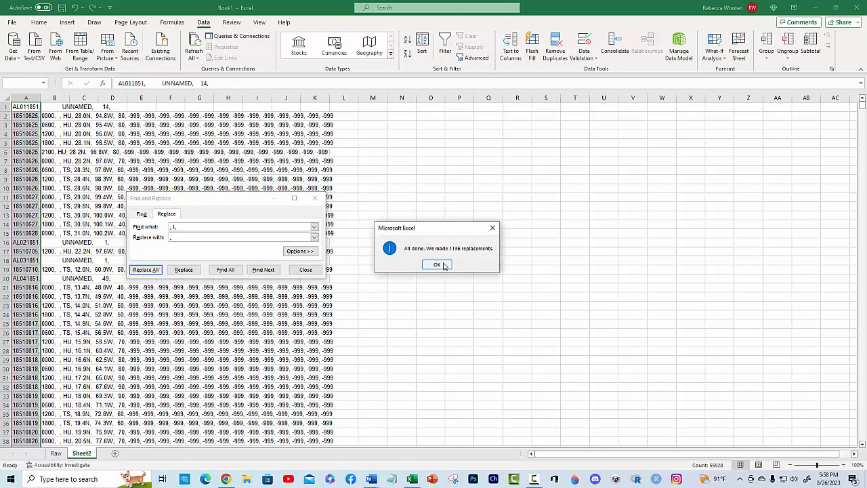
click(437, 265)
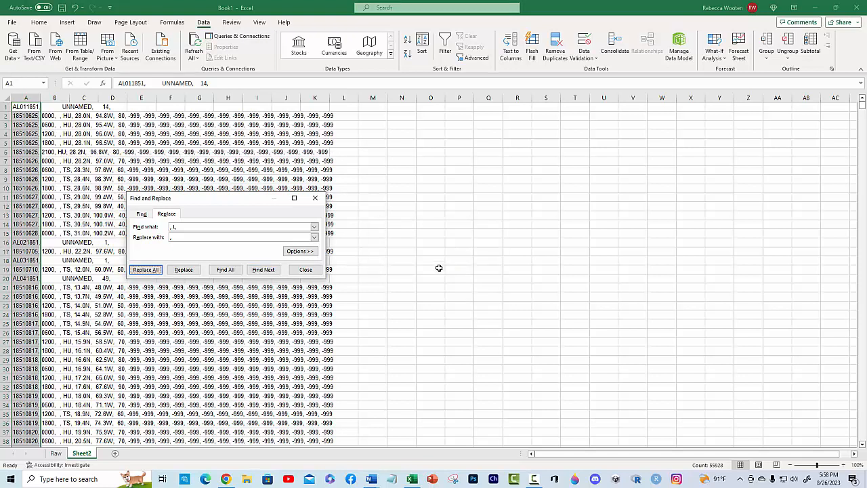
key(Escape)
Split column A with Text to Columns, delimited by tab, comma and space, treating consecutive delimiters as one.
click(509, 46)
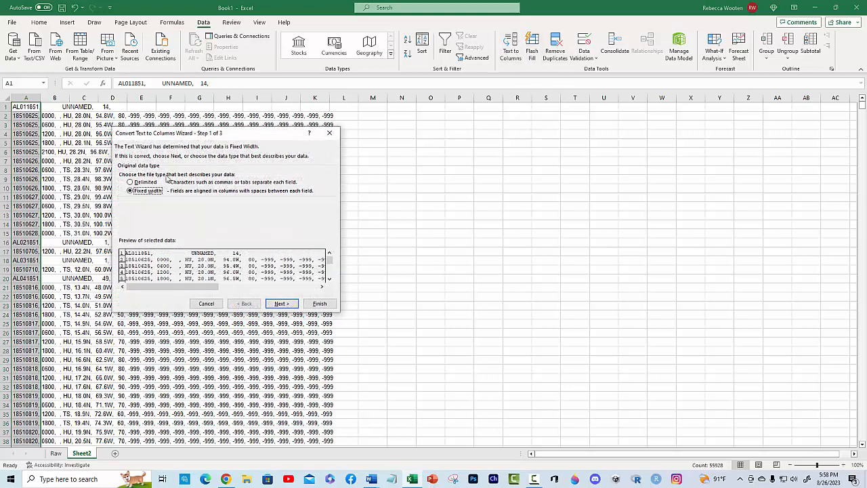
click(152, 184)
click(271, 305)
click(280, 304)
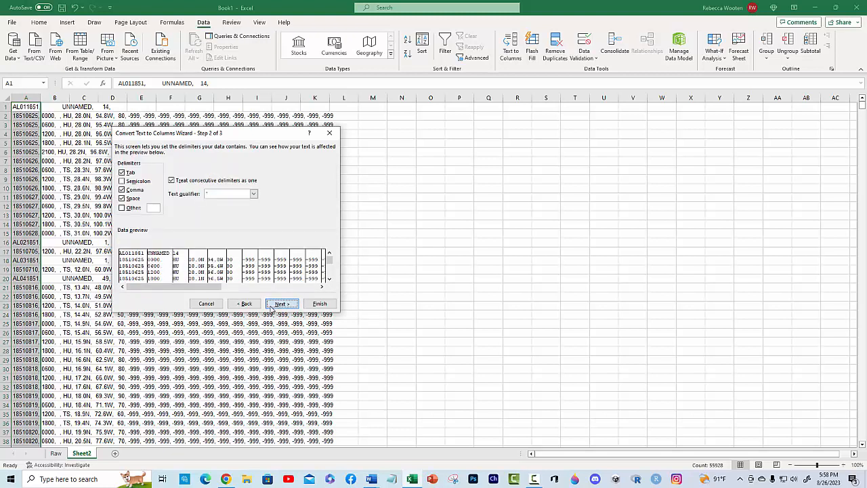
click(328, 305)
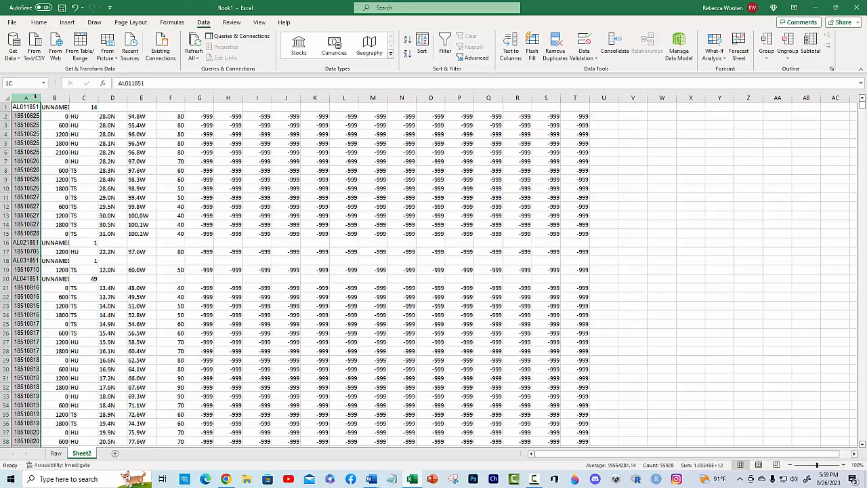
Insert a blank column before column A in Sheet2.
right_click(36, 97)
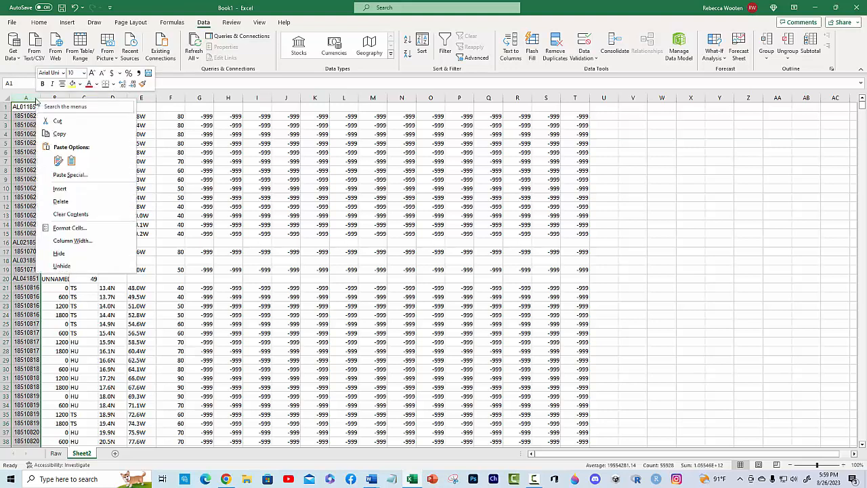
click(68, 190)
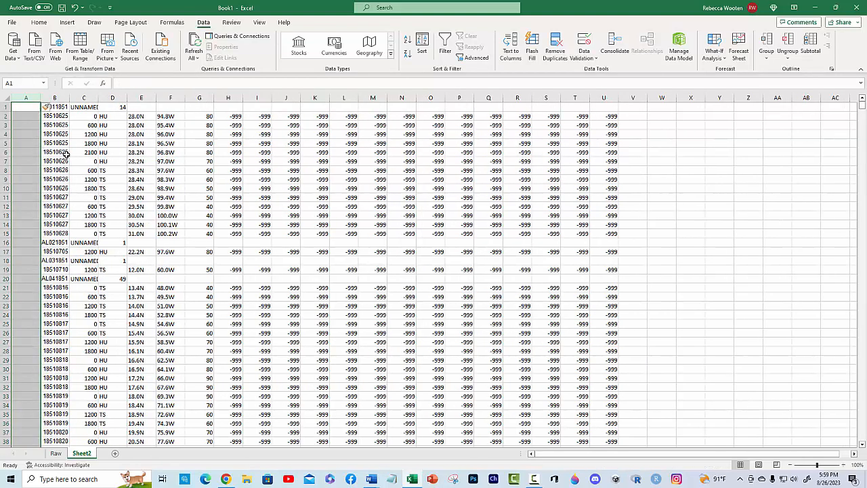
click(28, 118)
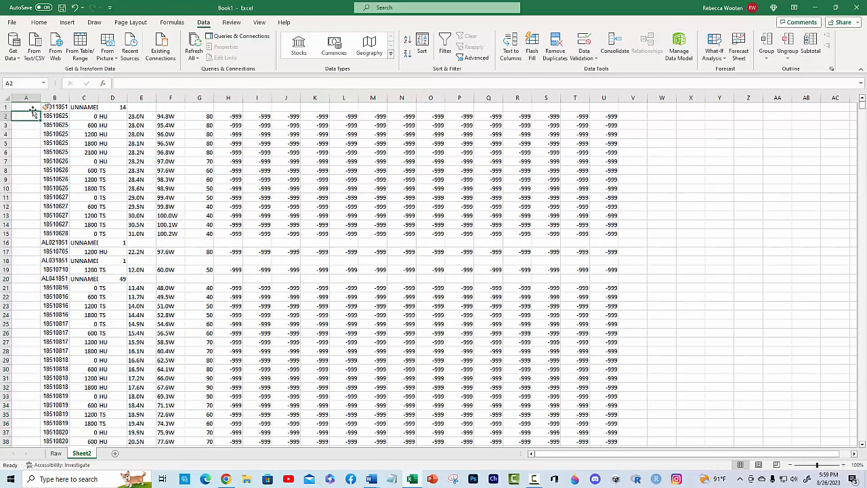
click(32, 107)
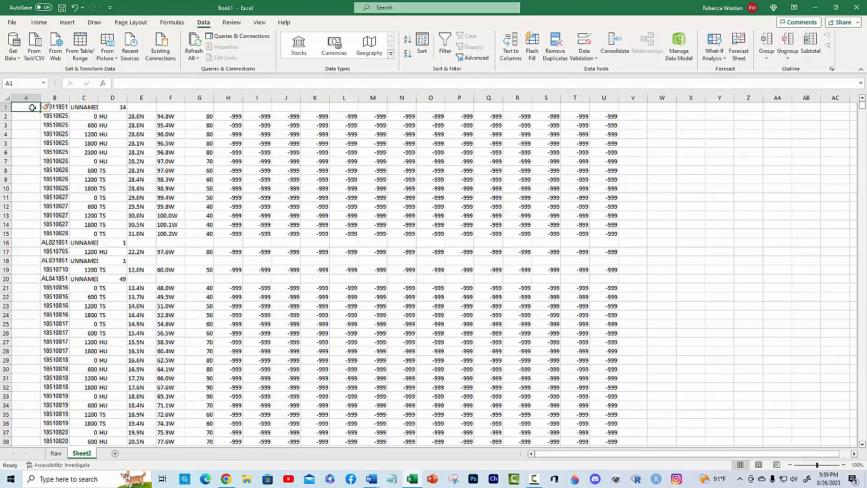
Enter an IF formula in A2 that returns 1 when the first four characters of B2 are at least 1995, otherwise 0.
key(Down)
text(if)
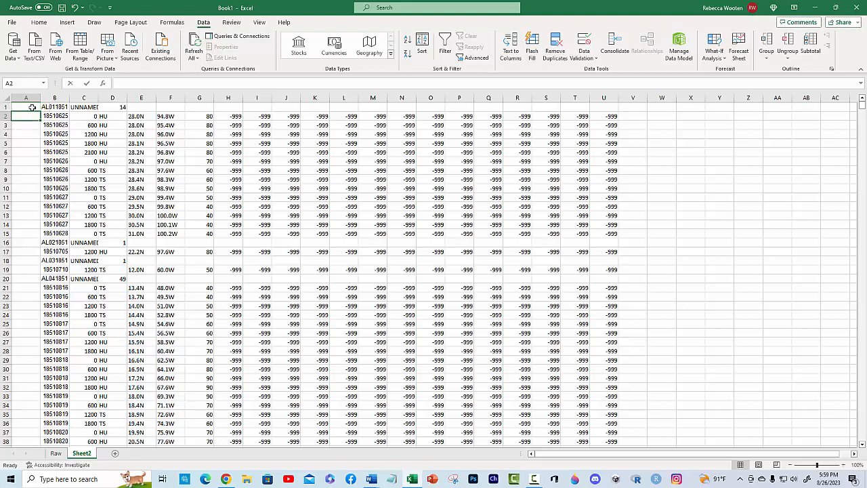
key(BackSpace)
key(BackSpace)
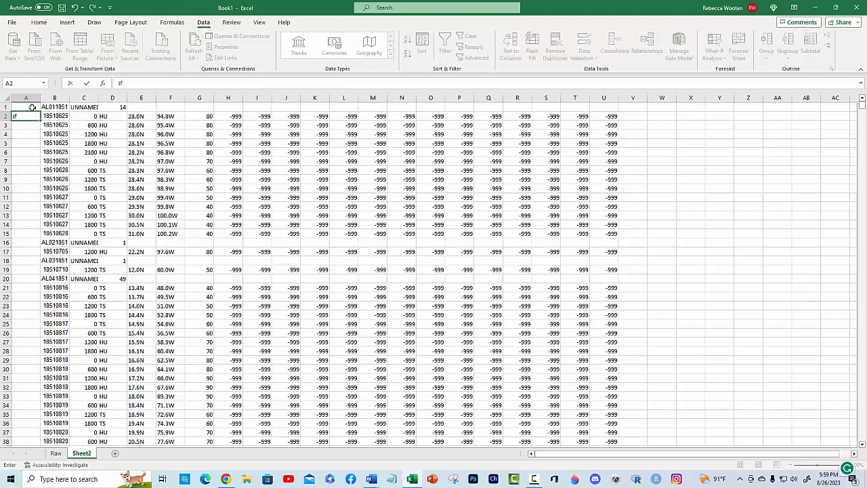
text(=if)
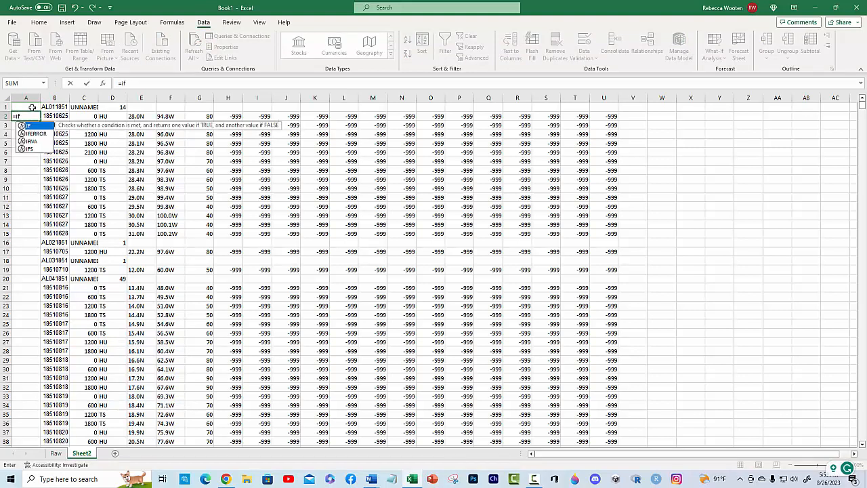
text((v)
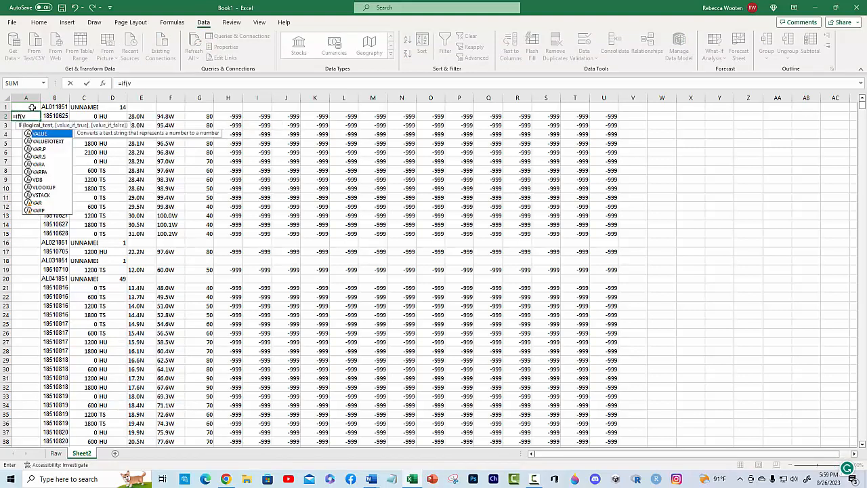
text(alue)
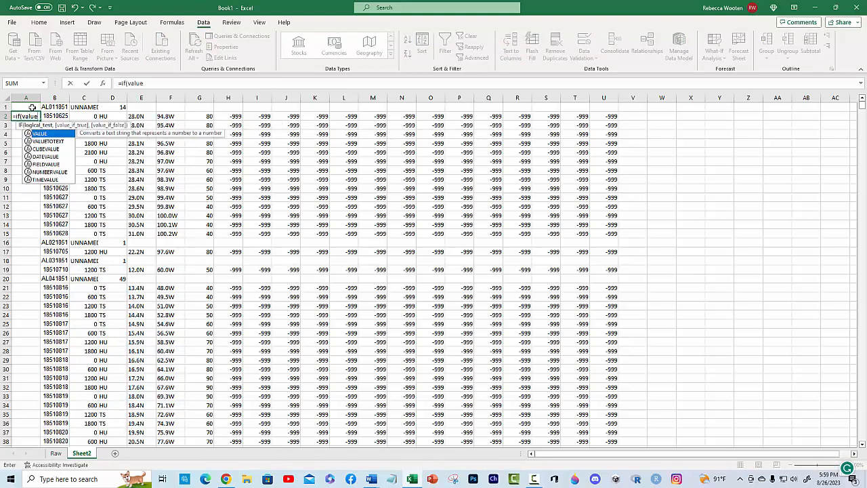
text((l)
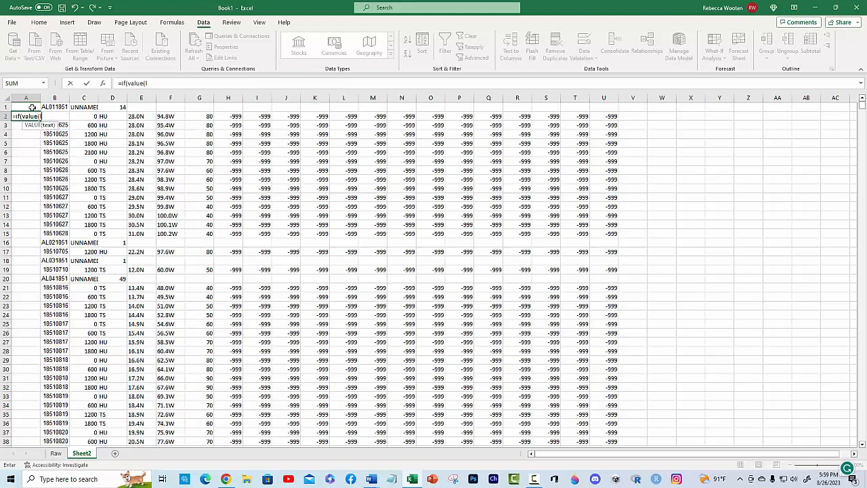
text(eft()
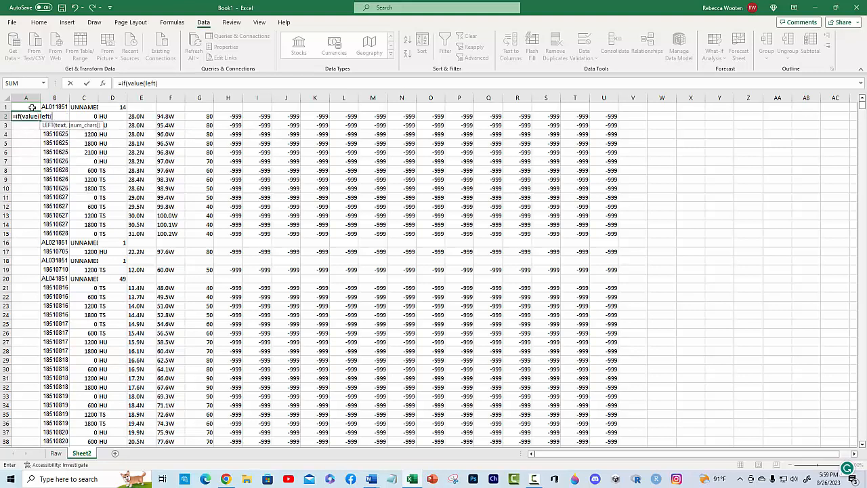
text(B2,)
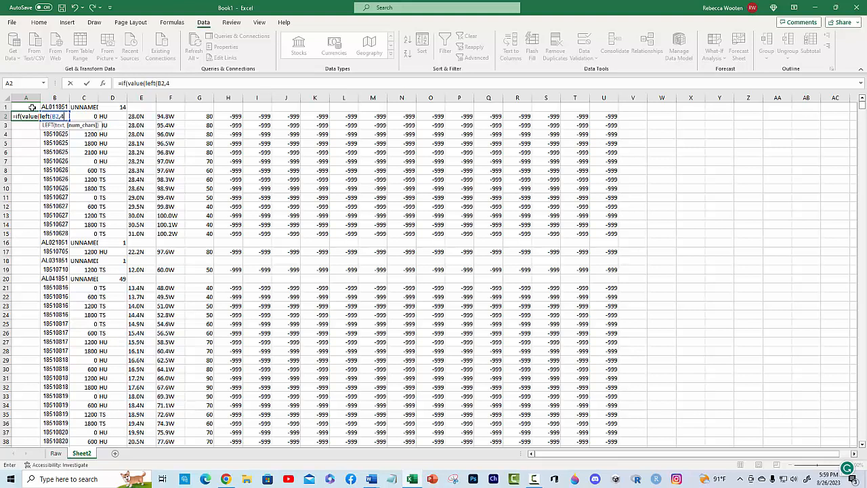
text(4)>=)
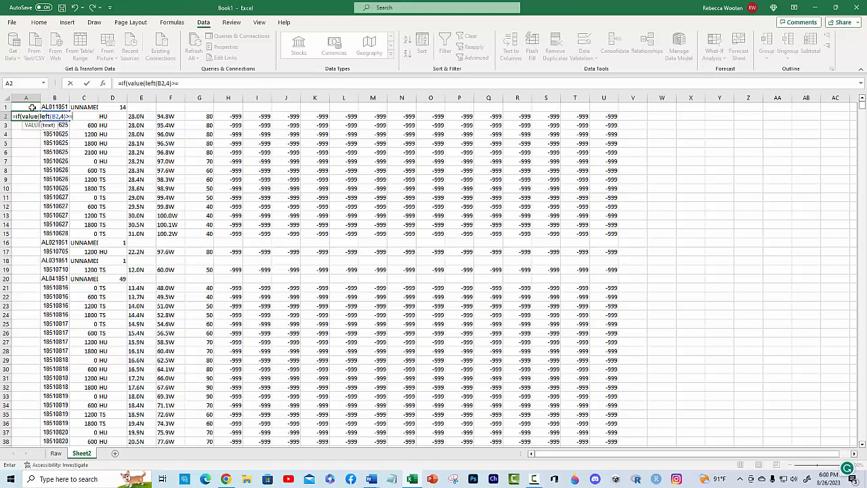
text(195)
key(BackSpace)
text(95)
text(,)
text(1.)
text(,)
text(1)
key(BackSpace)
text(0))
key(Return)
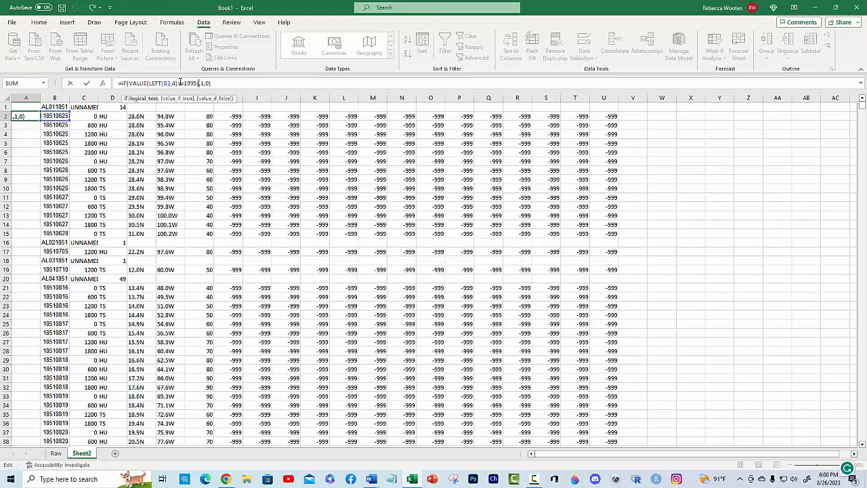
Correct the A2 formula's parentheses to =IF(VALUE(LEFT(B2,4))>=1995,1,0) and fill it down column A.
click(180, 82)
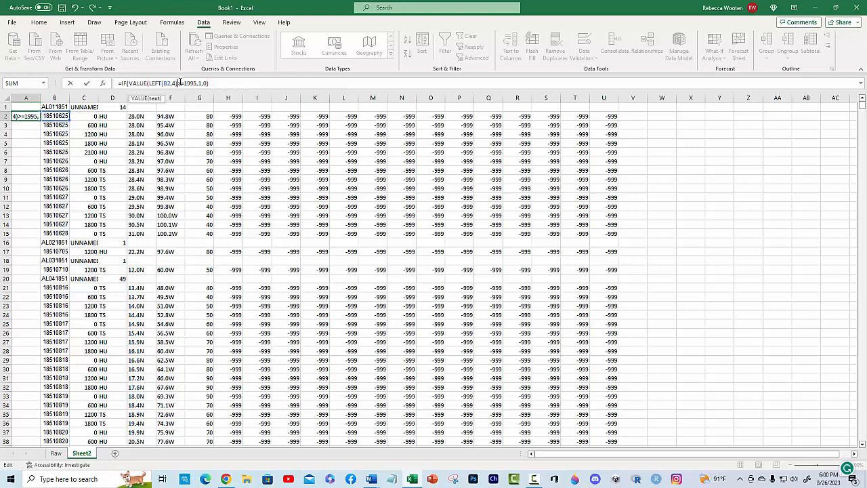
text())
key(Return)
key(Up)
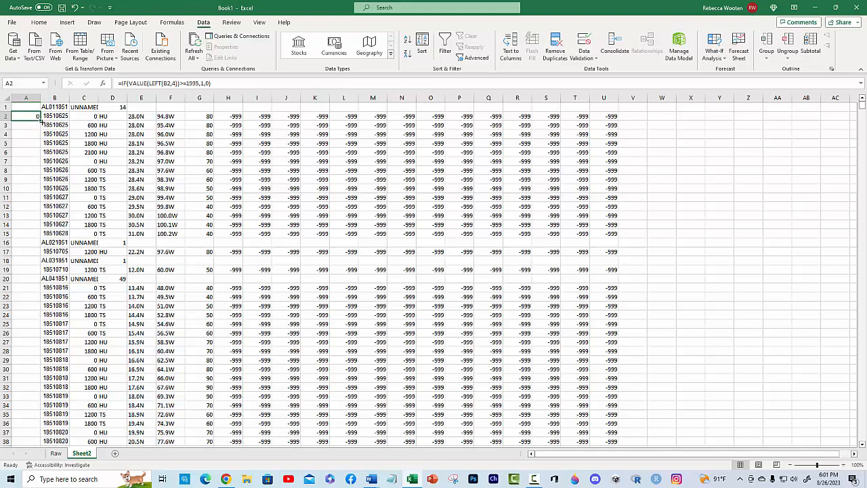
double_click(40, 119)
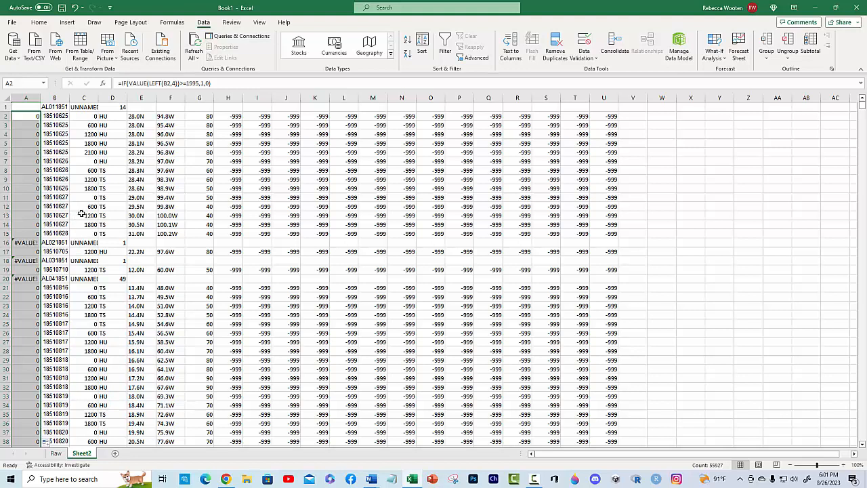
Filter column A of Sheet2 to show only the rows with value 1.
click(27, 97)
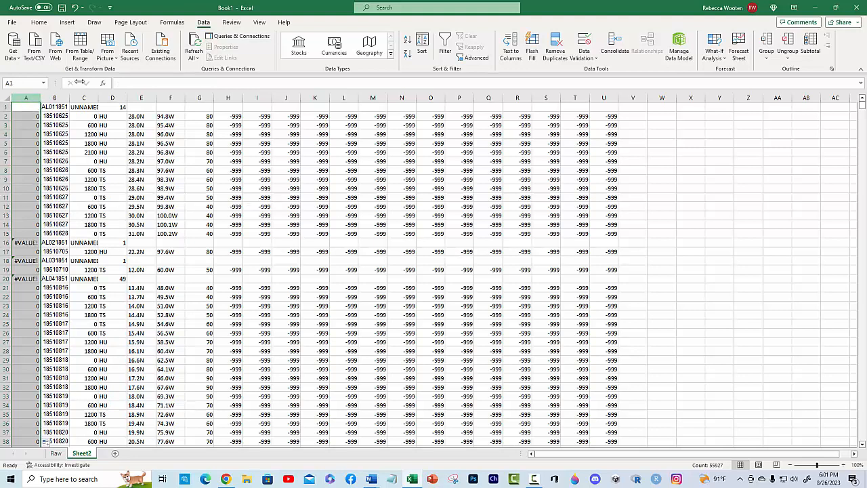
click(444, 46)
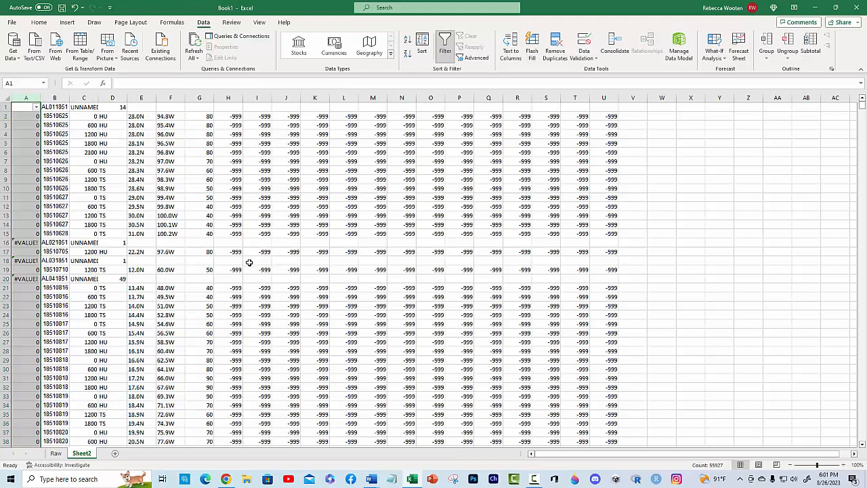
click(35, 107)
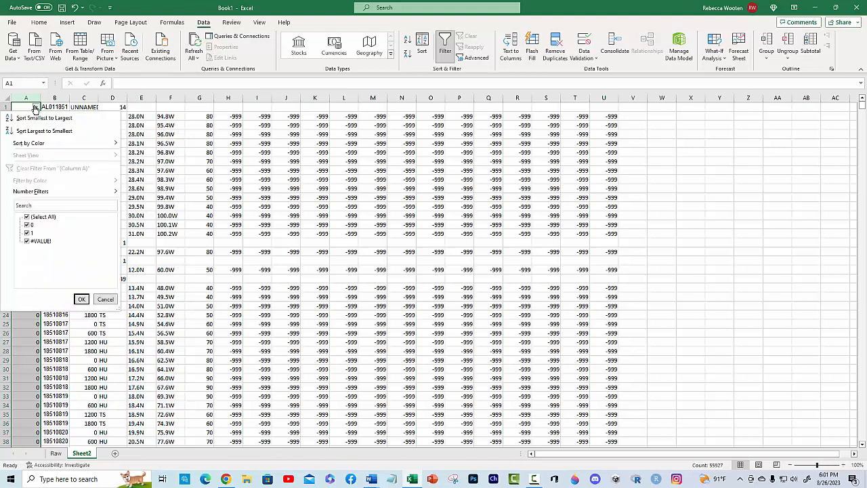
click(41, 218)
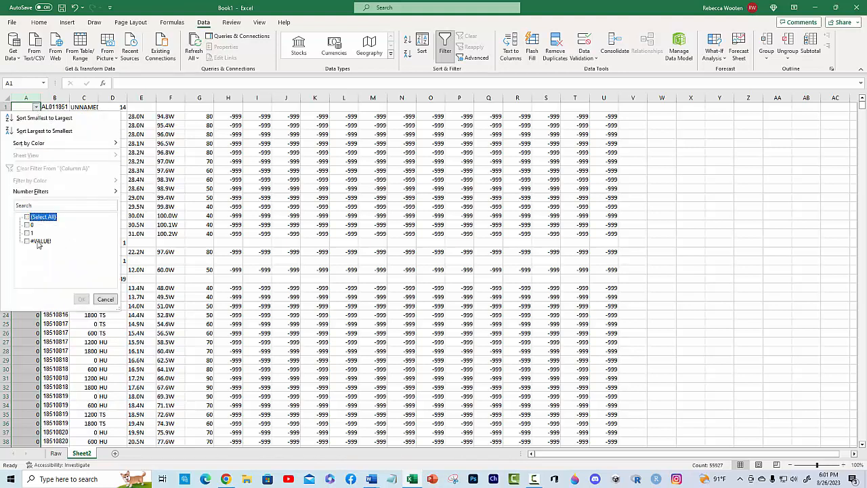
click(27, 232)
click(81, 298)
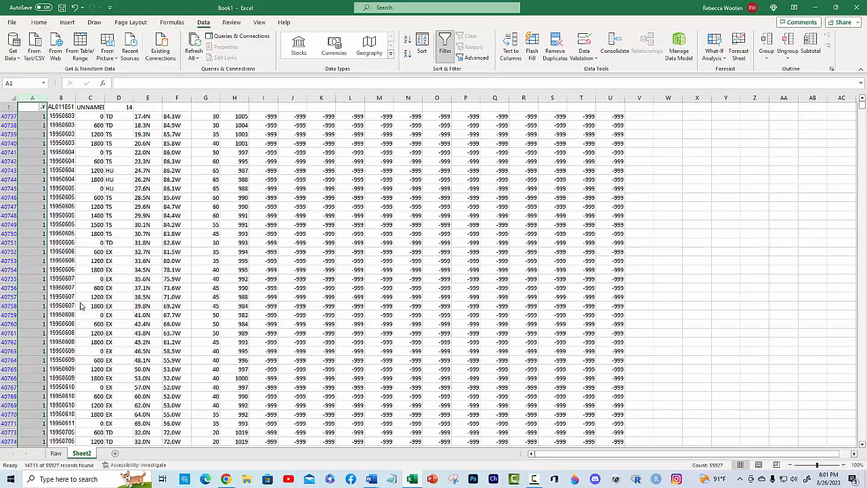
Copy all filtered data rows below row 1 of Sheet2 and paste them into a new worksheet.
click(14, 117)
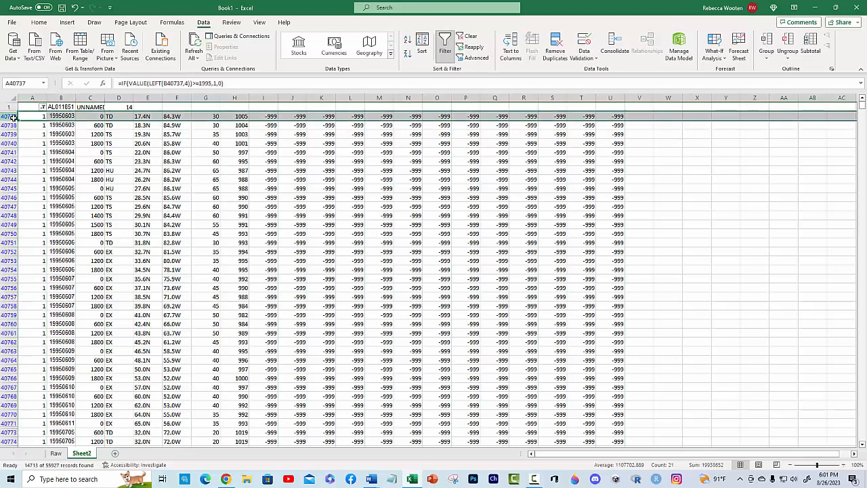
key(ctrl+shift+Down)
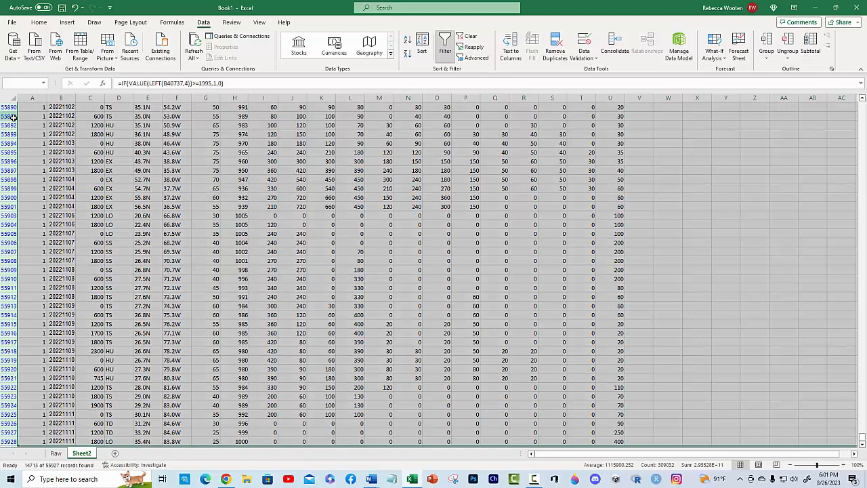
key(ctrl+c)
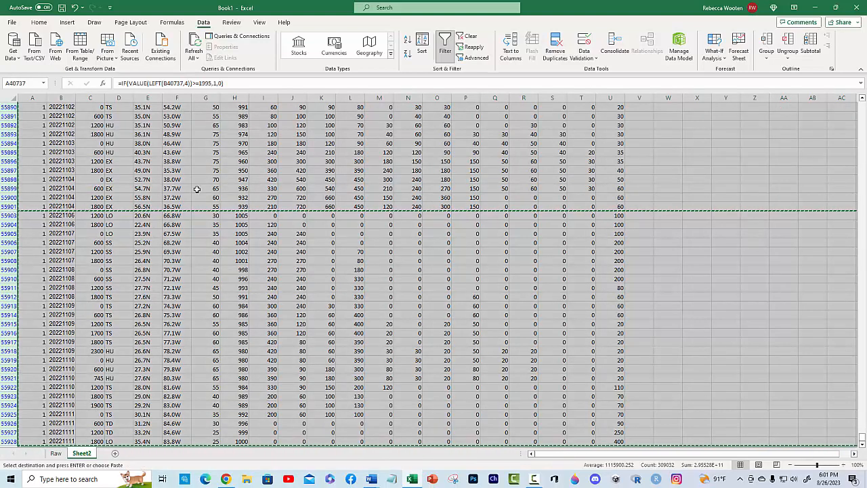
click(116, 454)
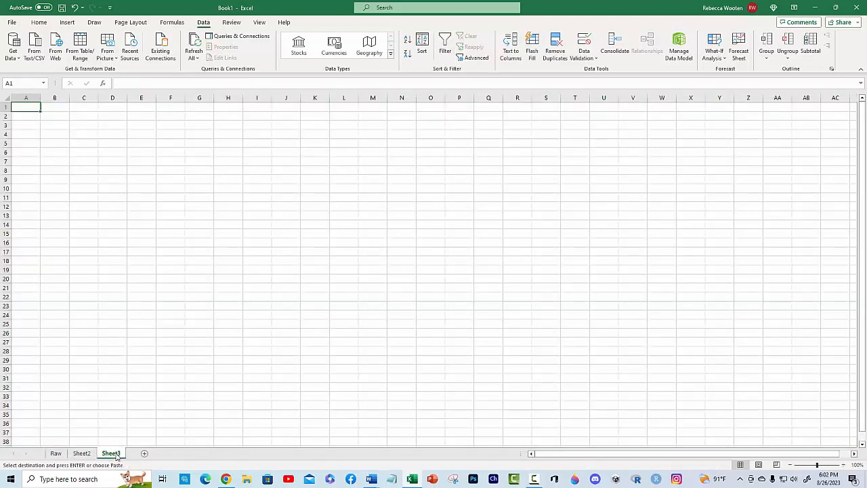
key(ctrl+v)
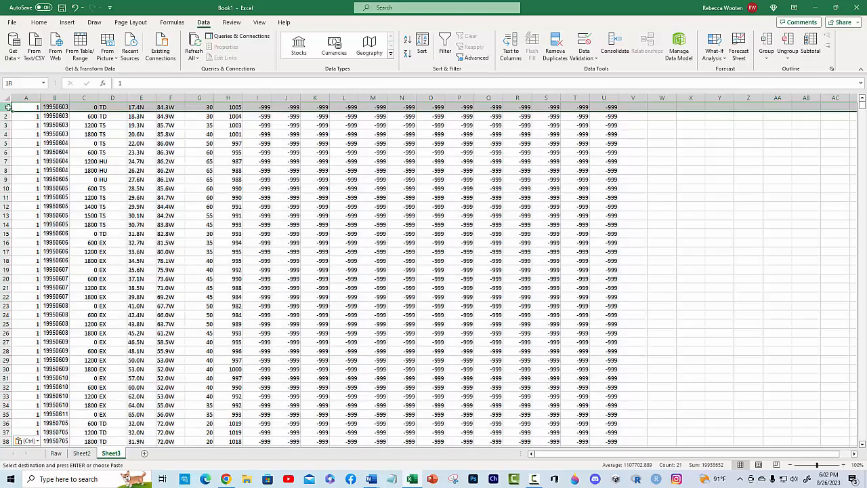
Insert a blank row above the first data row in Sheet3.
click(6, 107)
right_click(6, 107)
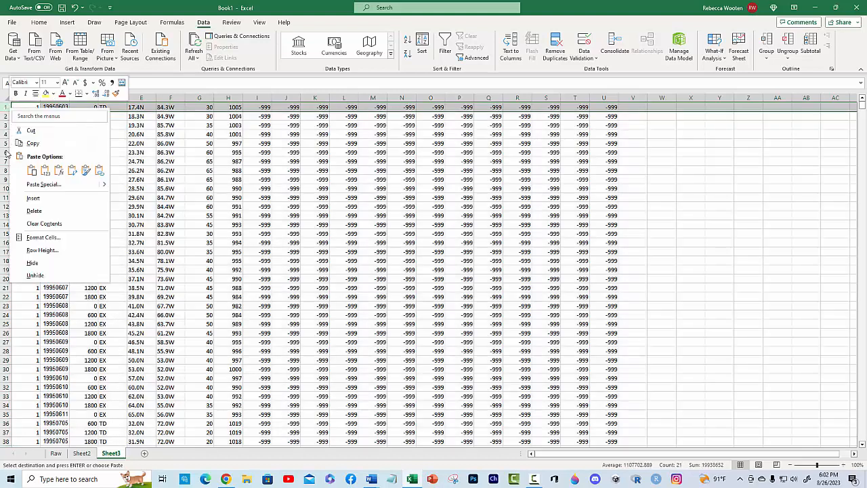
click(23, 200)
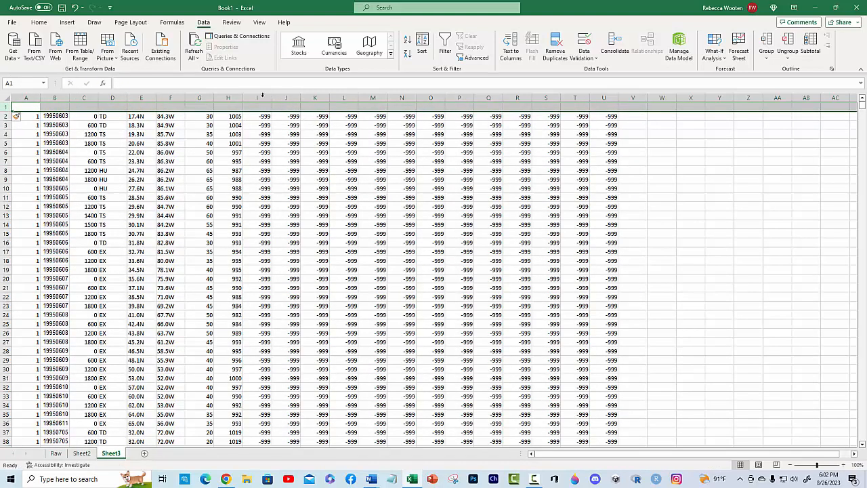
Delete columns I through W and the column A of 1 flags from Sheet3.
drag(257, 98, 648, 131)
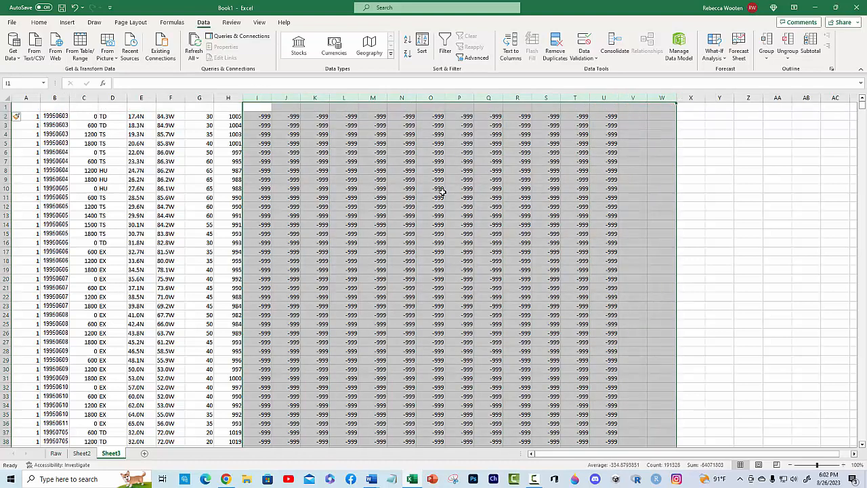
right_click(442, 191)
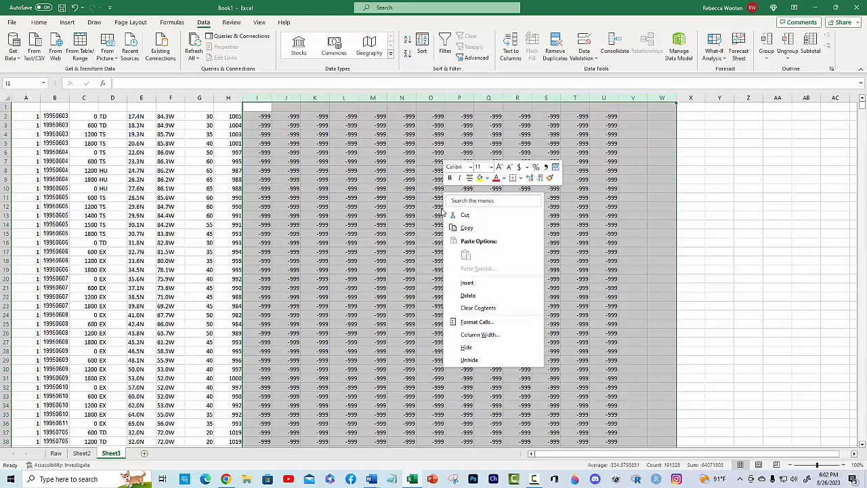
click(467, 296)
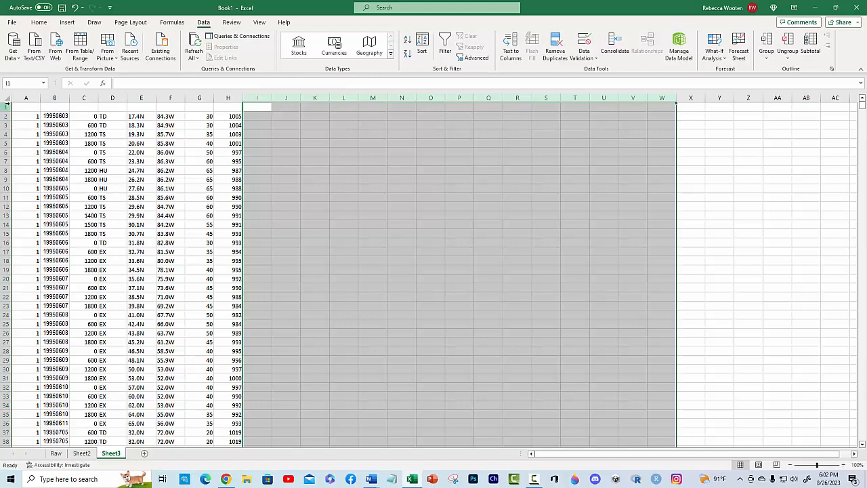
click(24, 96)
right_click(24, 97)
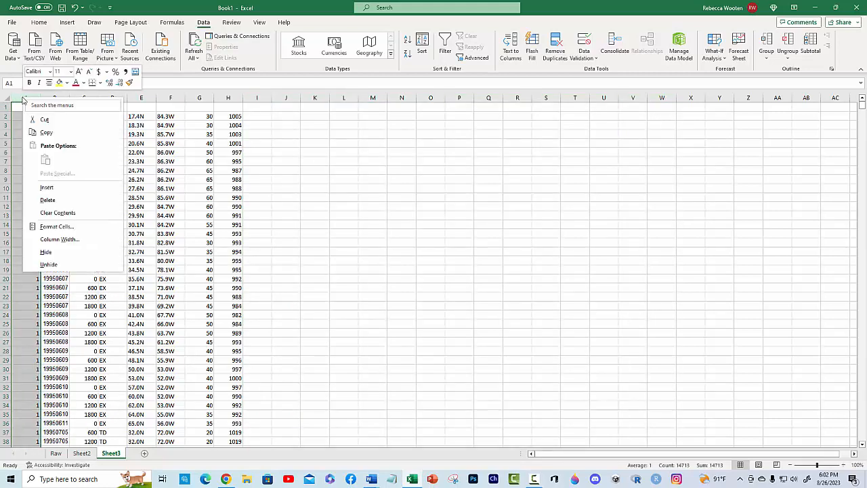
click(57, 201)
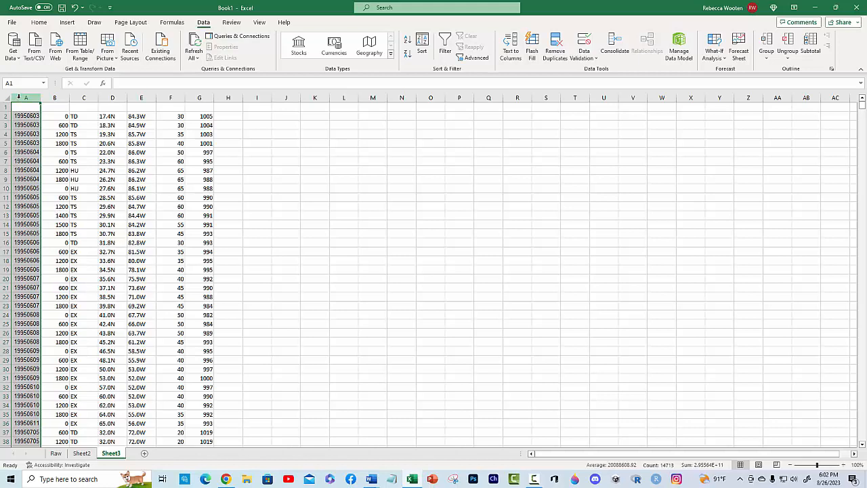
Insert three blank columns before the date column in Sheet3.
drag(31, 97, 91, 93)
right_click(87, 140)
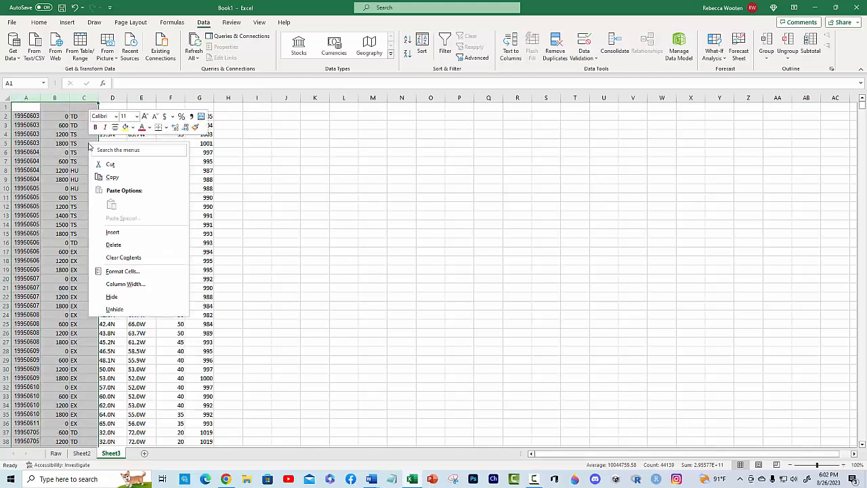
click(154, 240)
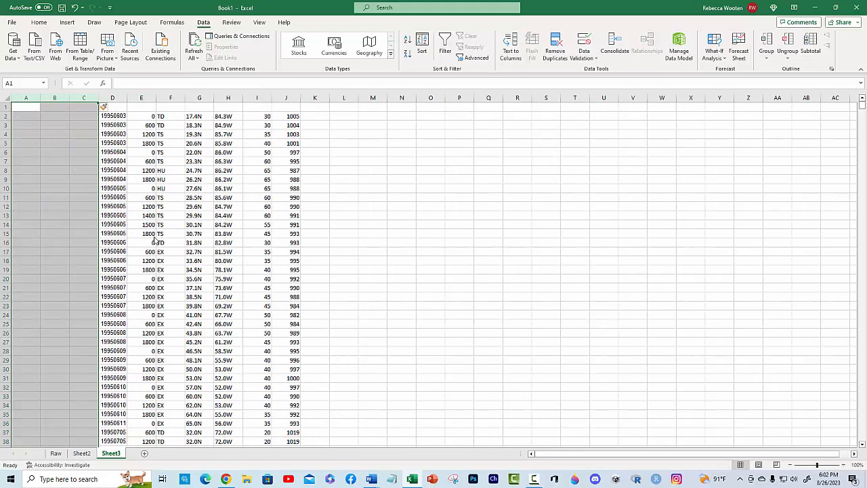
Enter the header "Year" in cell A1 of Sheet3.
click(31, 107)
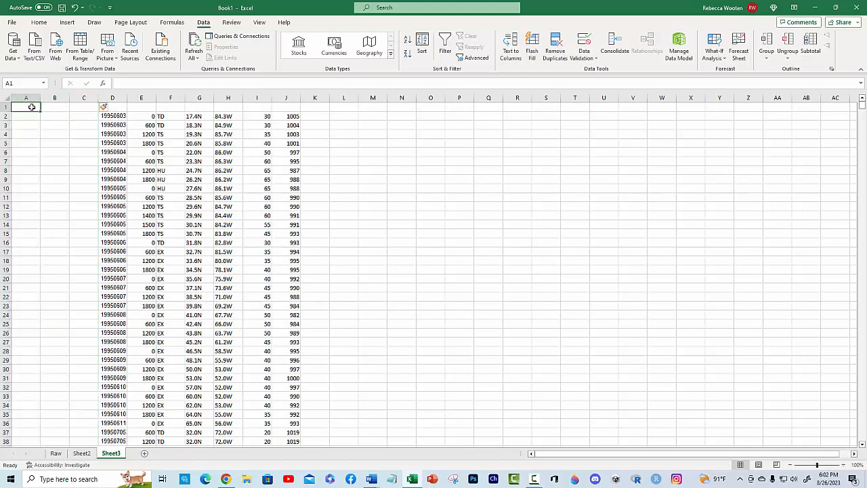
text(Yea)
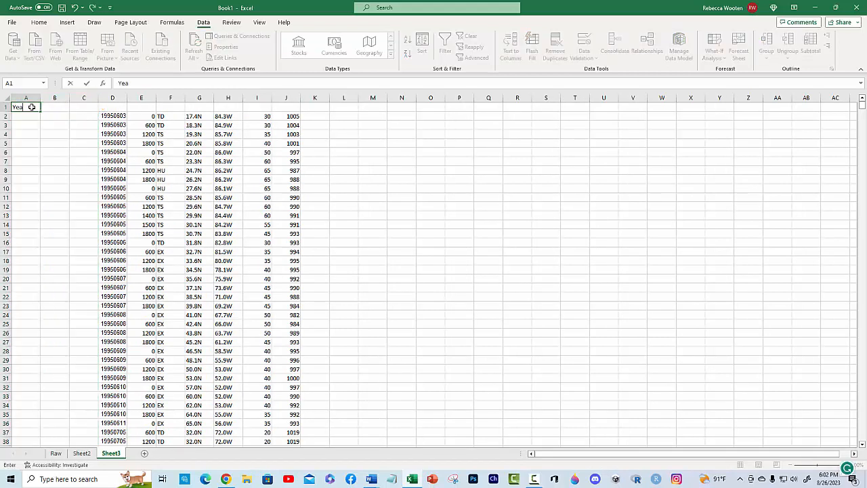
text(r)
key(Tab)
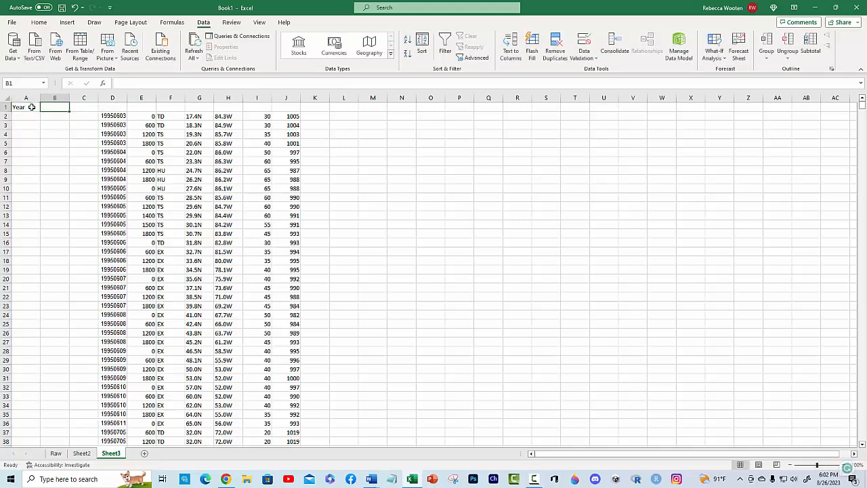
Enter the headers "Monh", "Day" and "Date" in cells B1 through D1 of Sheet3.
text(Month)
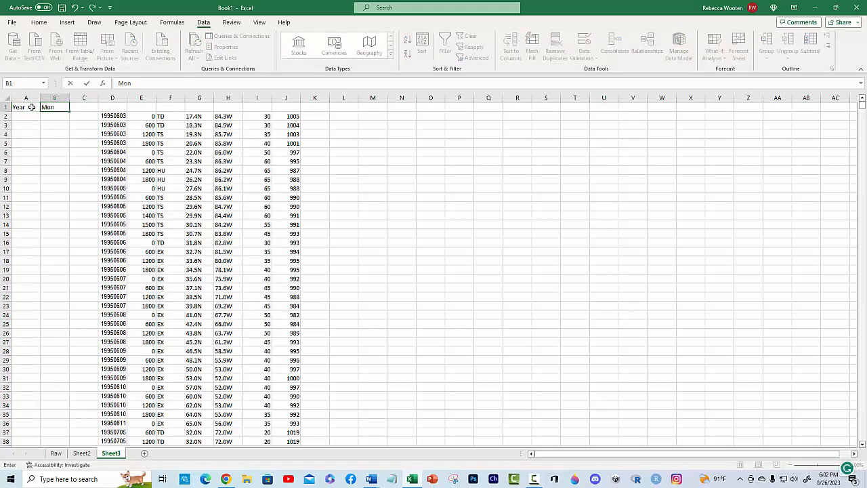
key(Tab)
text(Da)
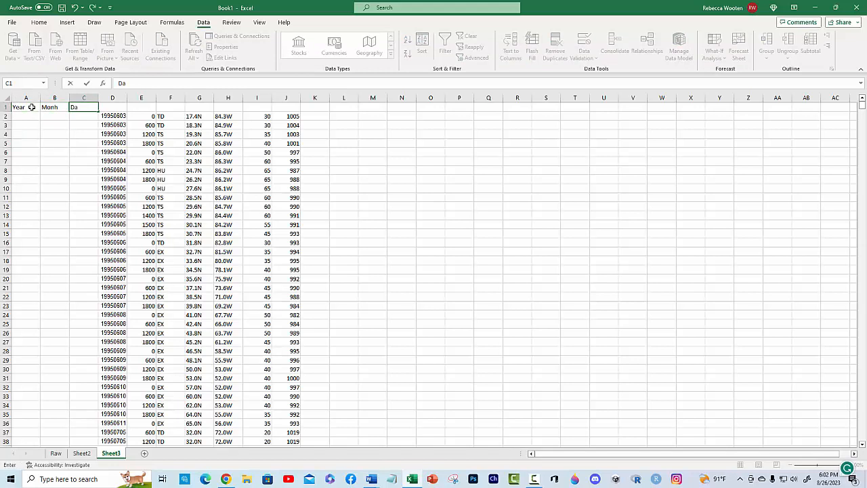
text(y)
key(Tab)
text(Date)
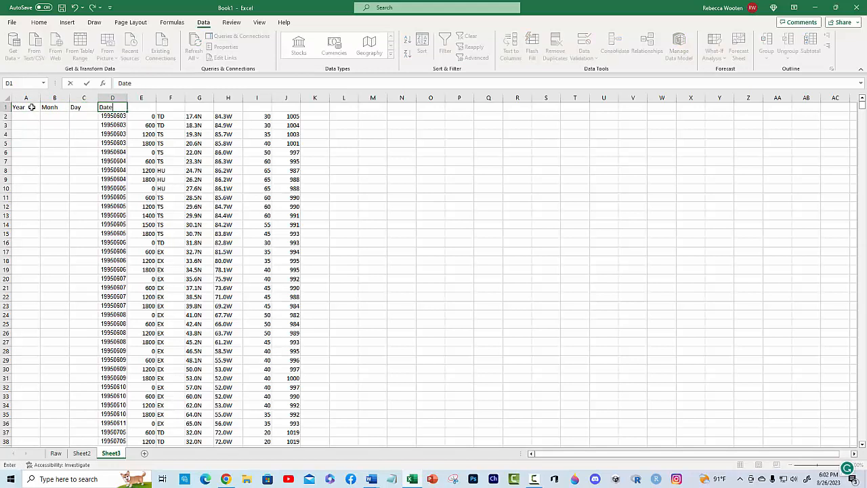
key(Tab)
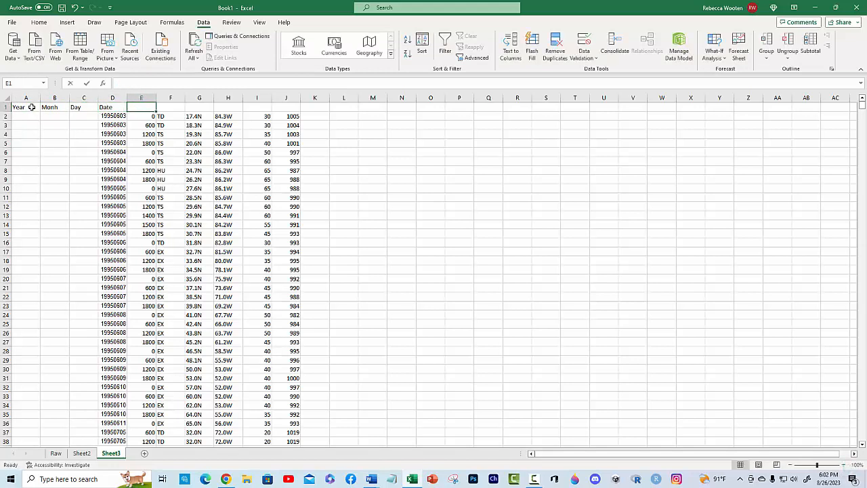
Label the time column "HourRaw" in E1 and the storm type column "Status" in F1.
text(Jpi)
key(BackSpace)
key(BackSpace)
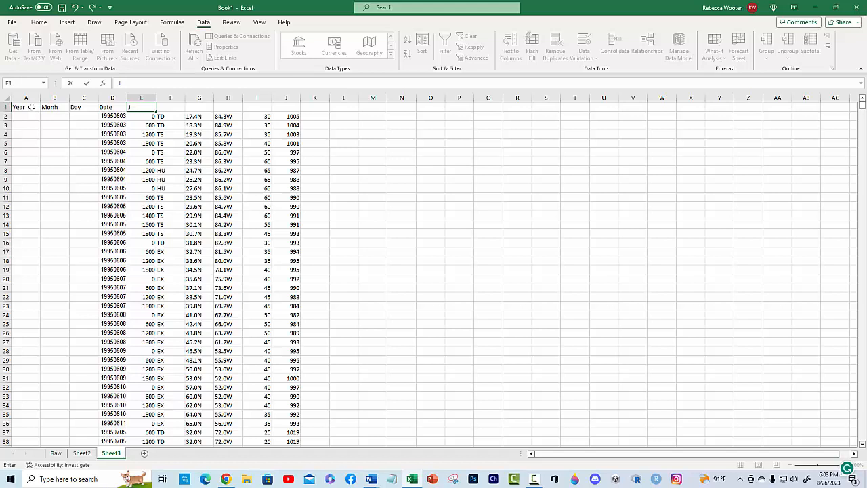
text(Hour)
text(Raw)
key(Tab)
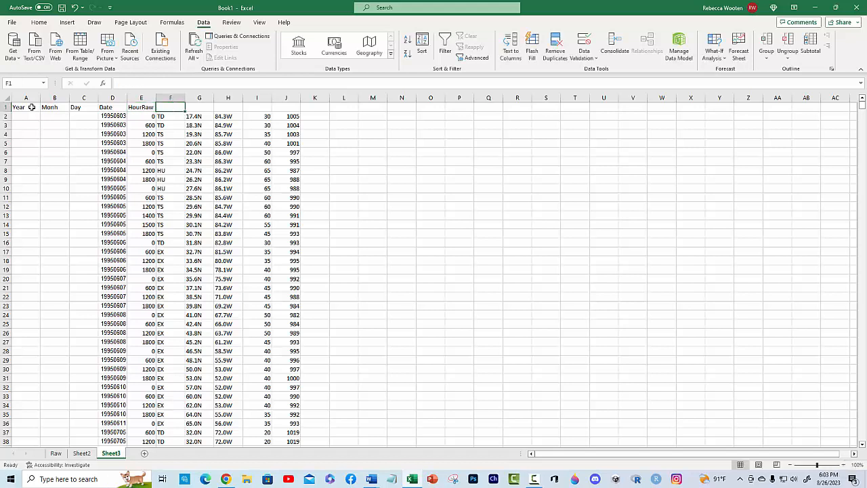
text(Stat)
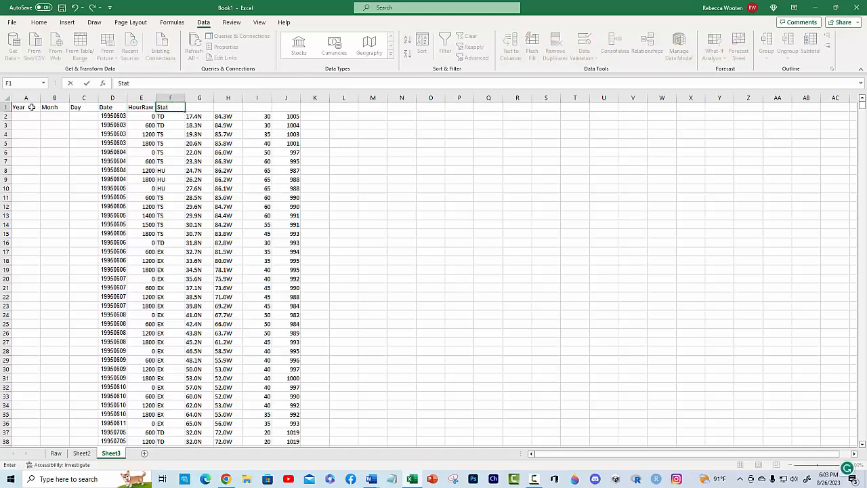
text(us)
key(Tab)
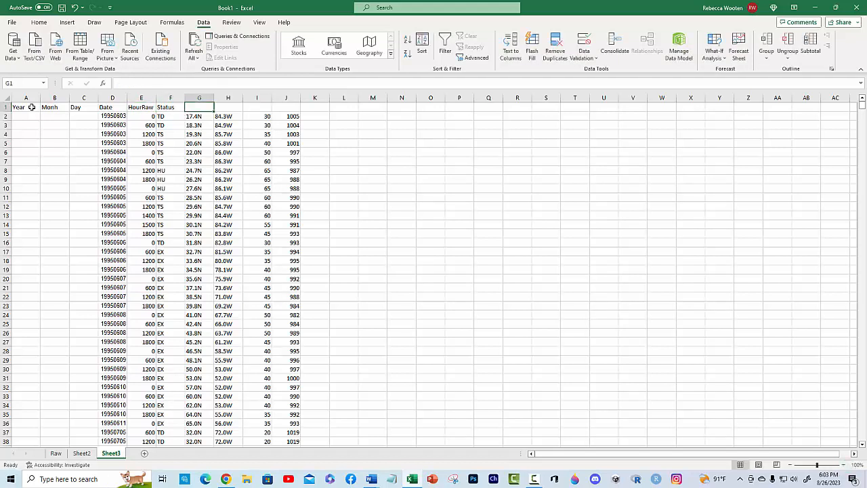
Enter the headers "Lat", "Long", "Wind" and "Pres" in cells G1 through J1.
text(Lat)
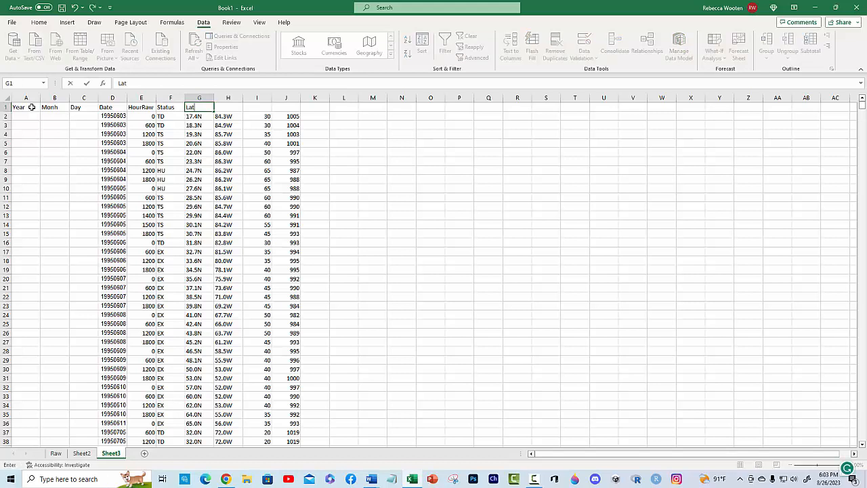
key(Tab)
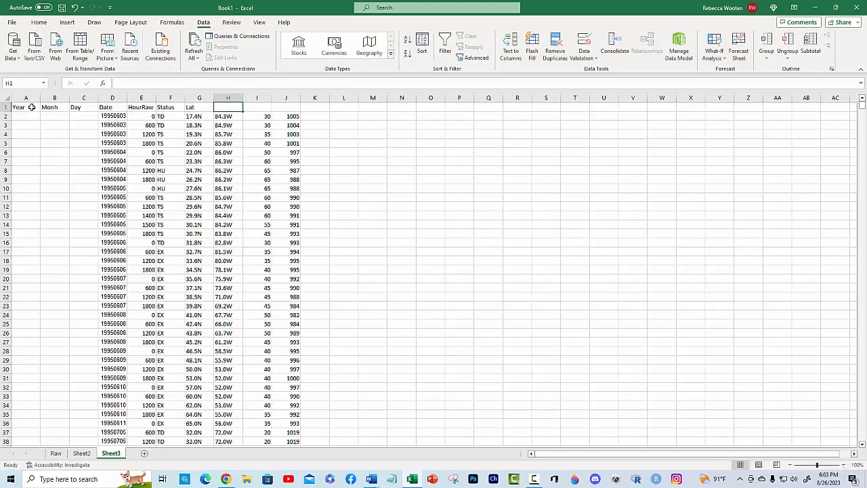
text(Long)
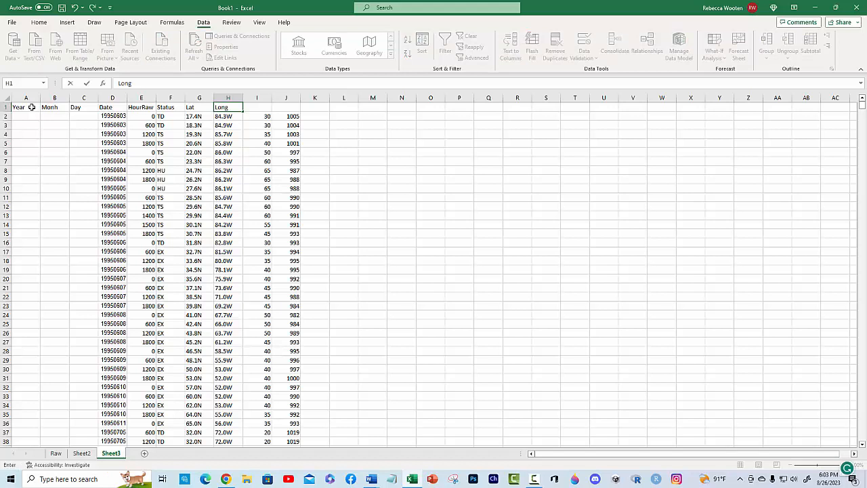
key(Tab)
text(Wi)
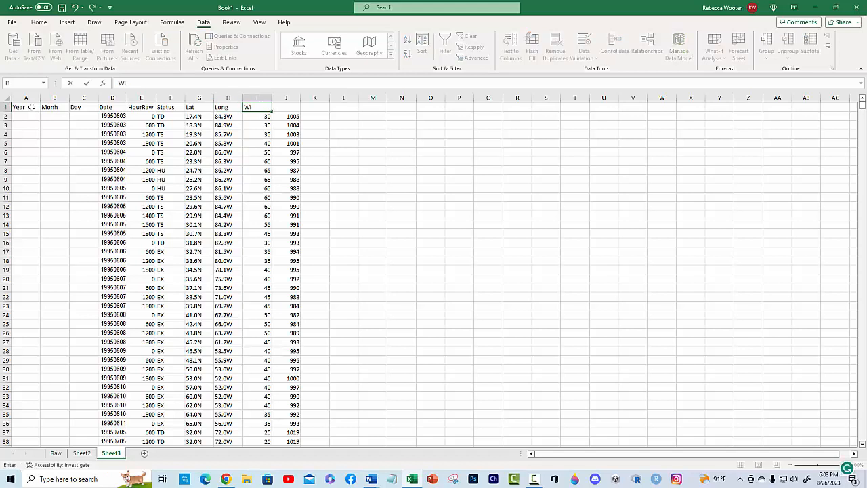
text(nd)
key(Tab)
text(P)
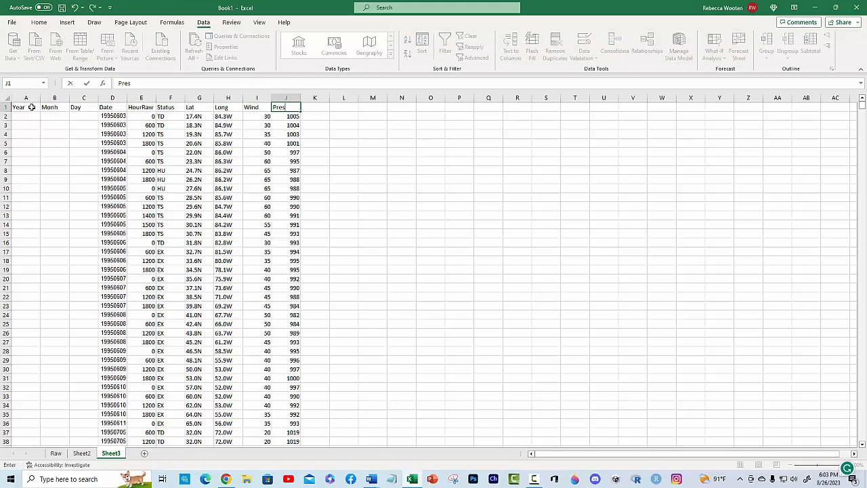
key(Left)
Enter the formula =LEFT(D2,4) in cell A2 to extract the year from the date.
key(Left)
key(Left)
key(Left)
key(Left)
key(Left)
key(Left)
key(Left)
key(Left)
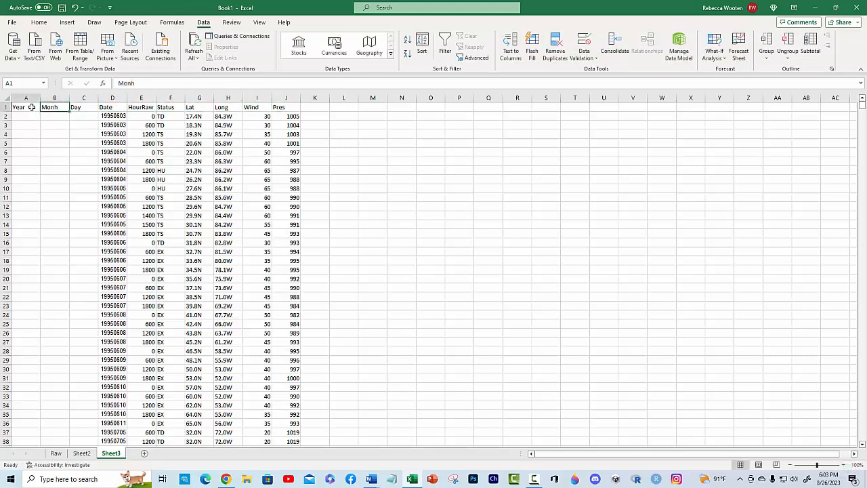
key(Down)
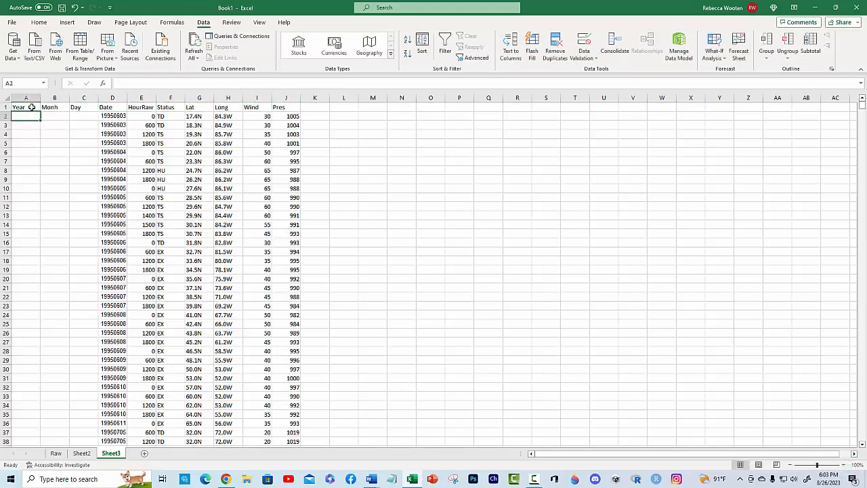
text(=)
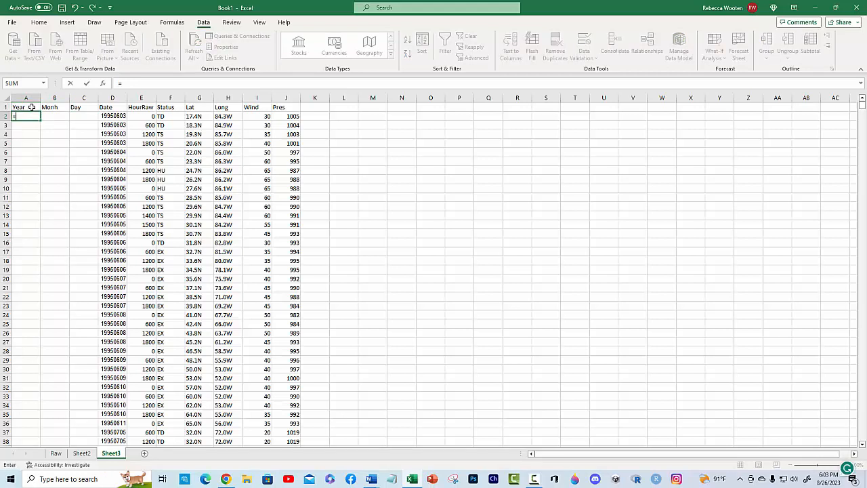
text(left)
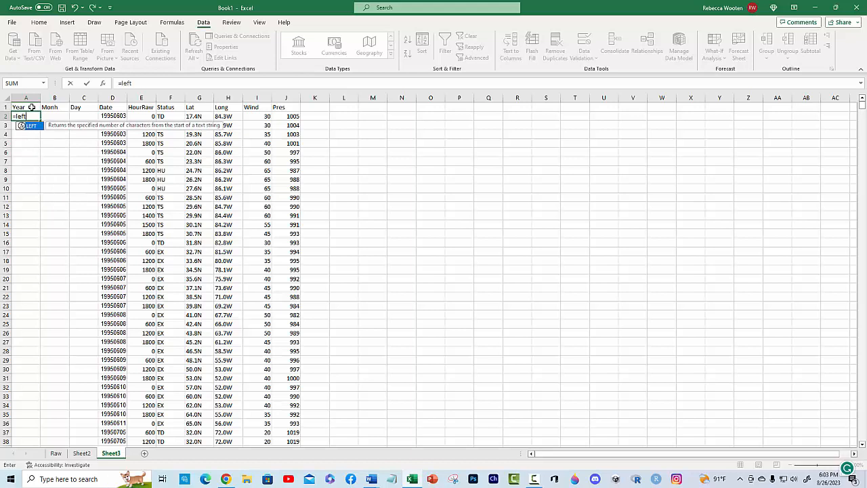
text(()
key(Right)
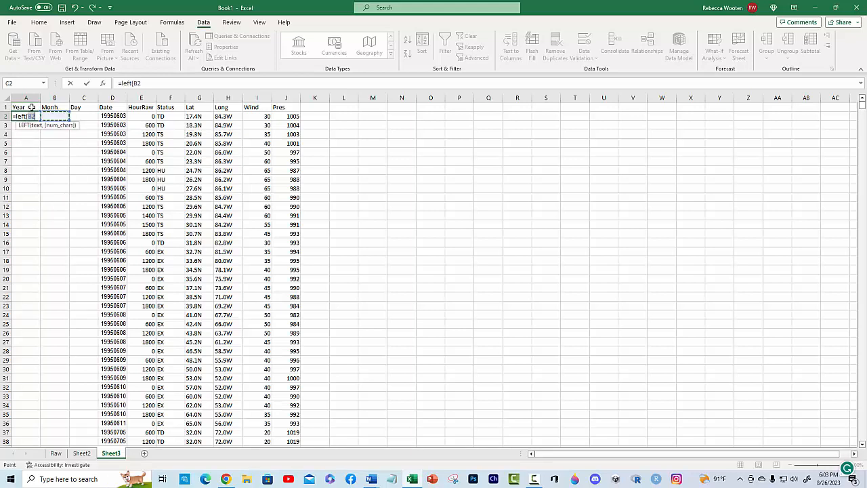
key(Right)
key(Right)
key(Right)
key(Left)
text(,)
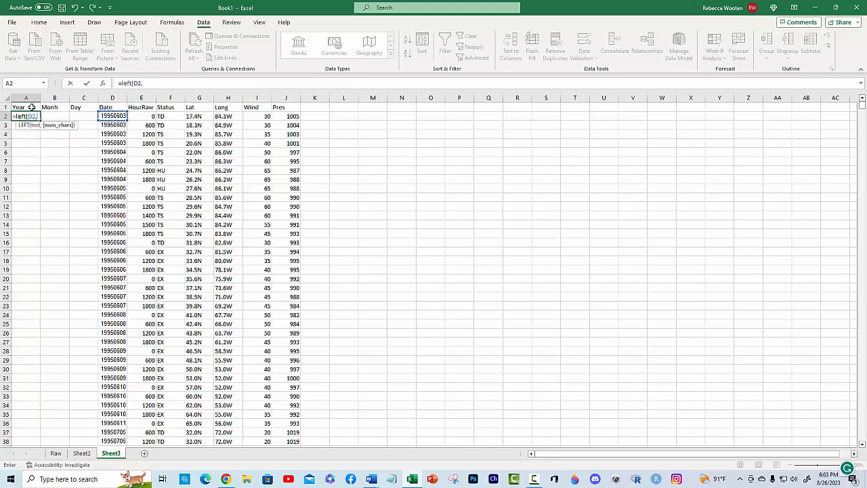
text(4))
key(Return)
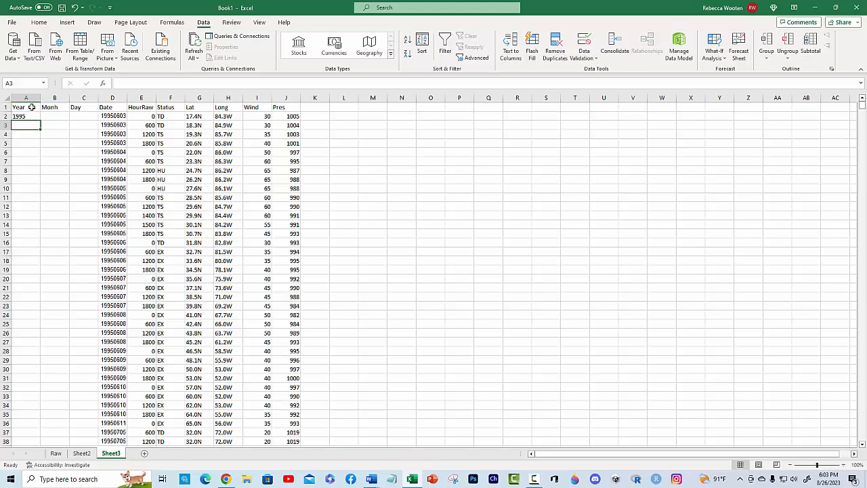
Wrap the year formula in A2 in VALUE so it reads =VALUE(LEFT(D2,4)).
key(Up)
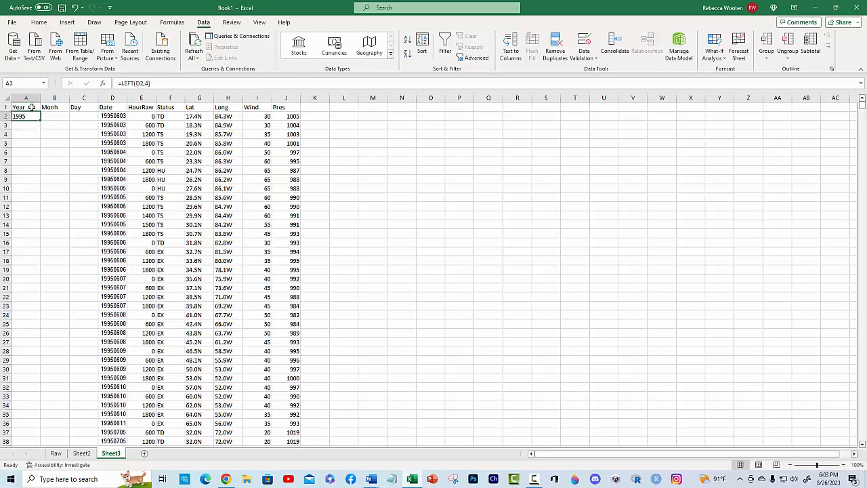
click(120, 83)
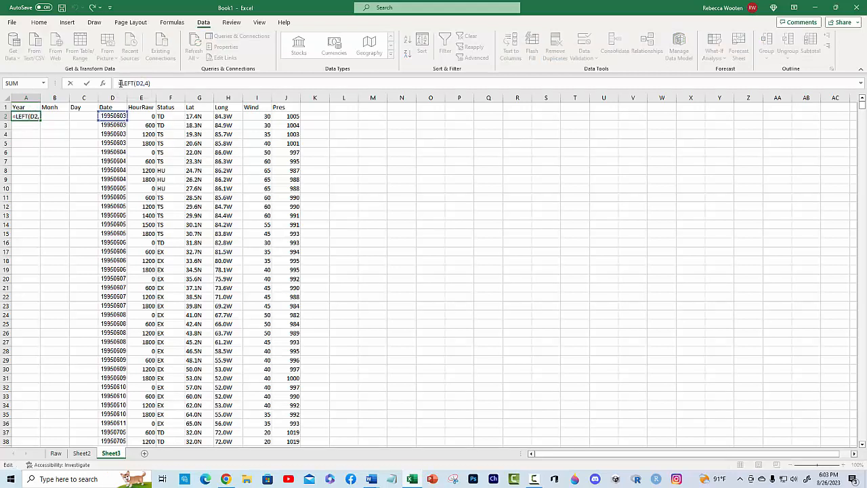
text(val)
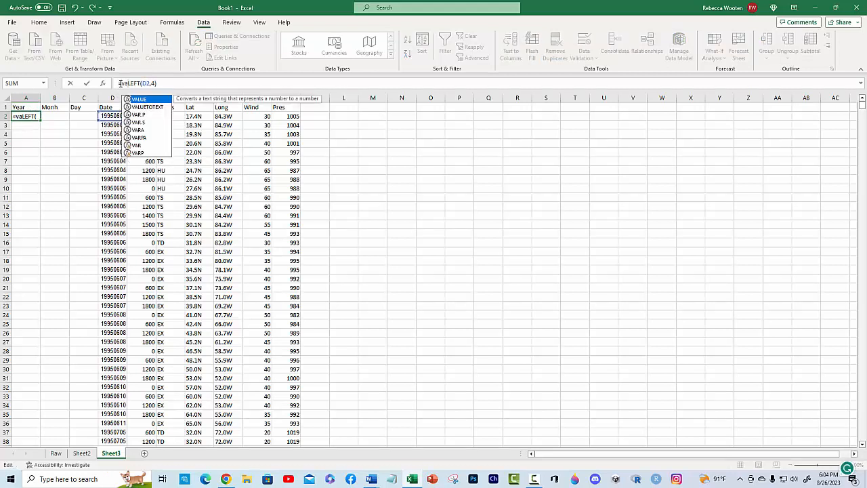
text(ue()
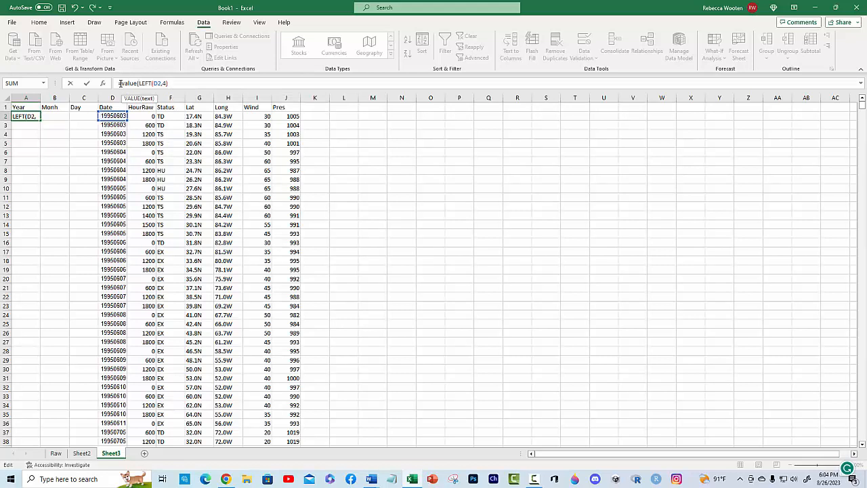
text())
key(Return)
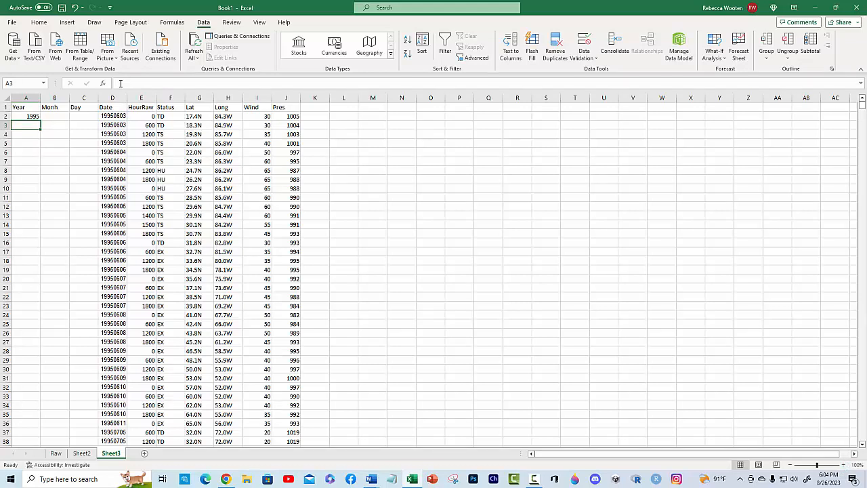
Enter the formula =VALUE(MID(D2,5,2)) in cell B2 to extract the month as a number.
key(Up)
key(Right)
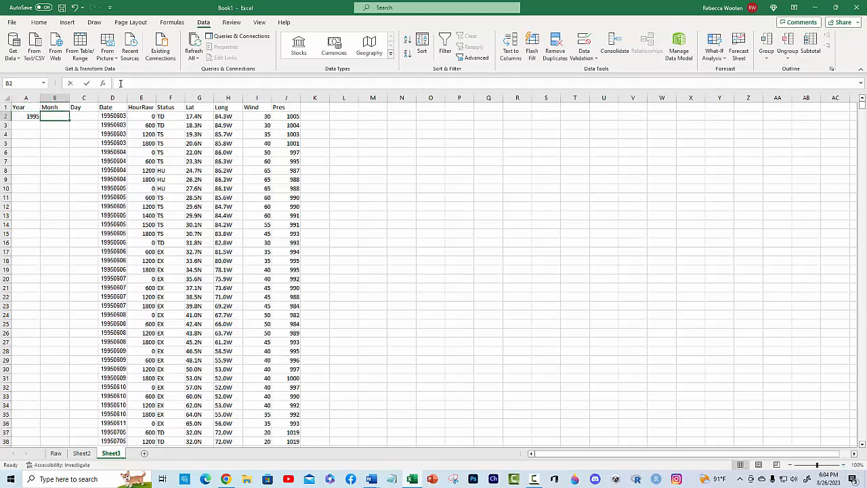
text(=v;a)
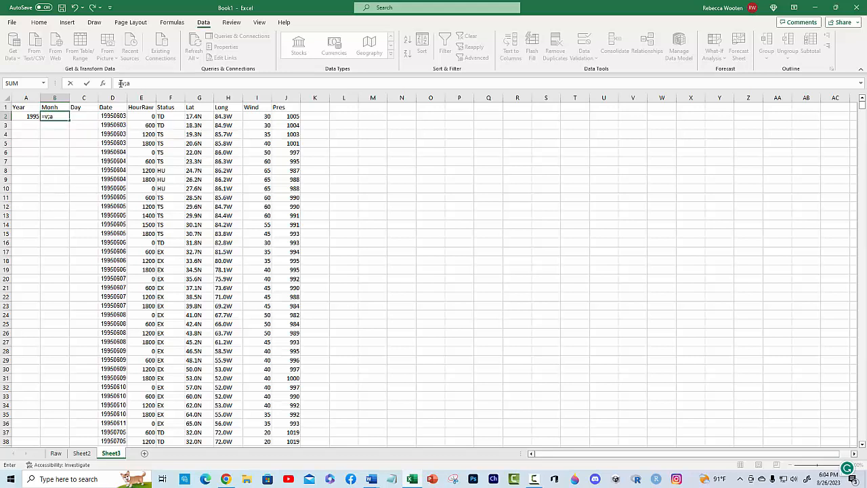
text(ue)
key(BackSpace)
key(BackSpace)
key(BackSpace)
key(BackSpace)
text(alue)
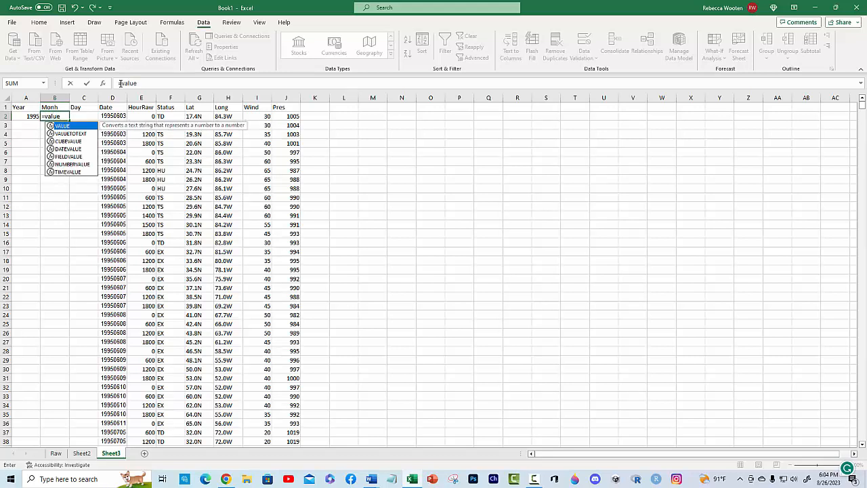
text((mid()
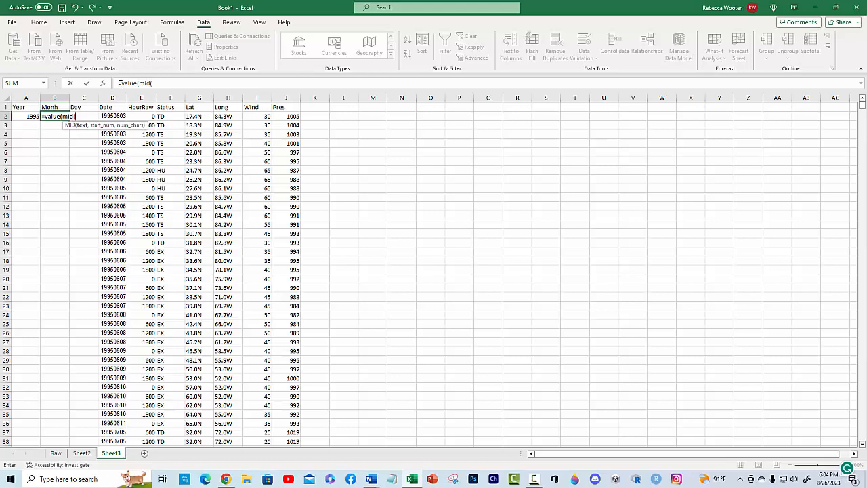
key(Right)
key(Right)
text(,)
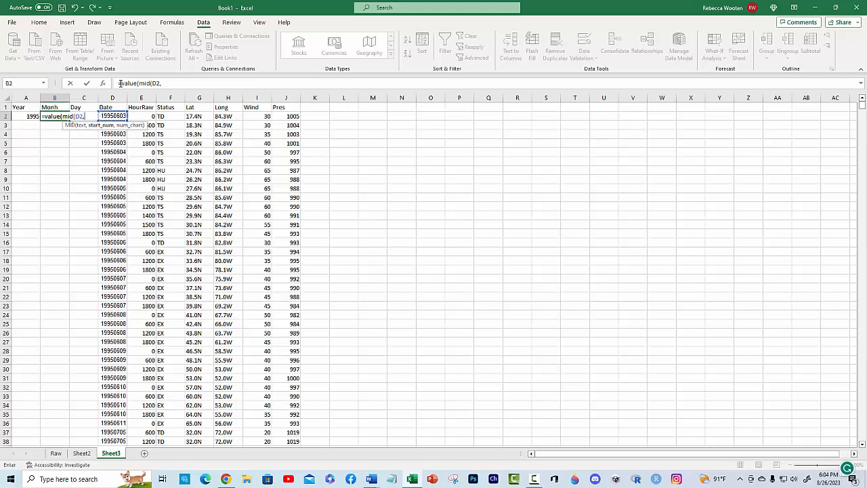
text(5,2)
key(Return)
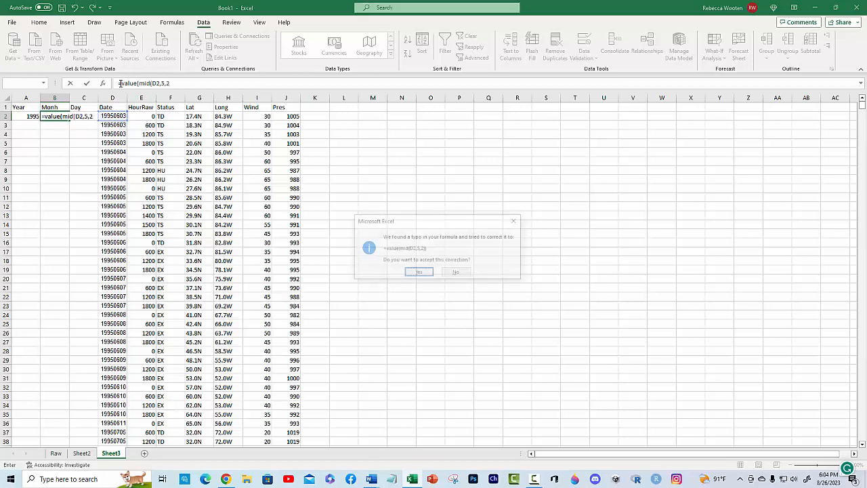
key(Return)
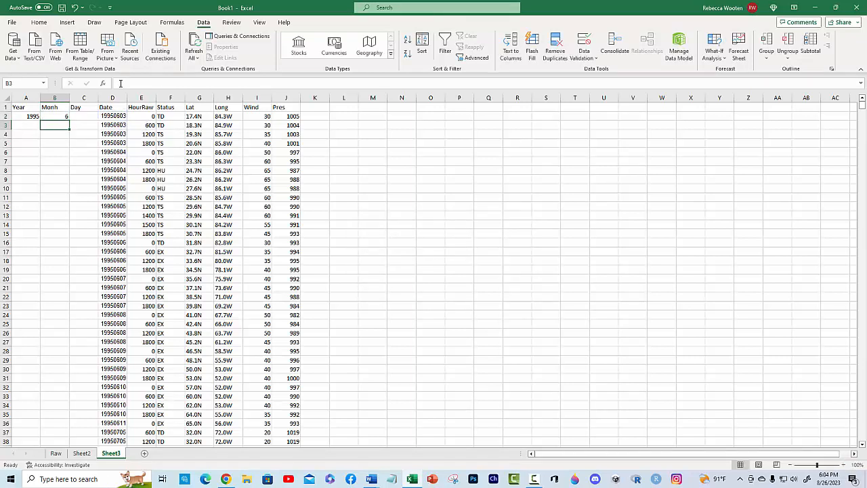
Enter the formula =VALUE(RIGHT(D2,2)) in cell C2 to extract the day as a number.
key(Up)
key(Right)
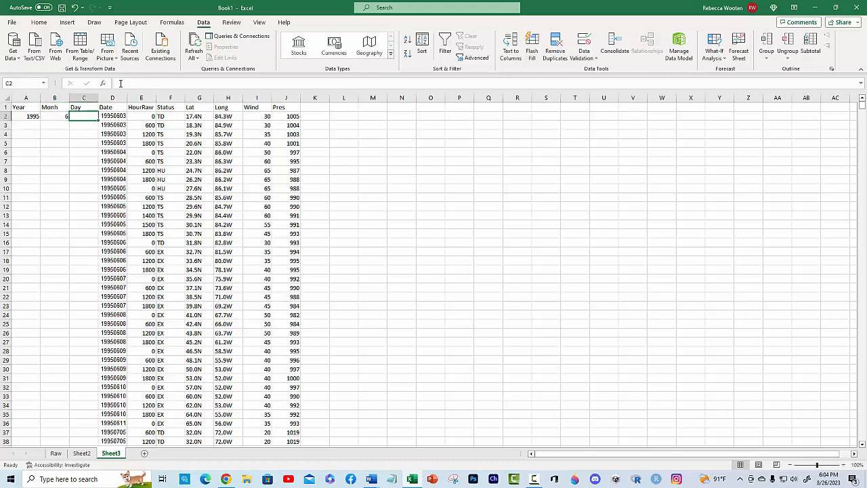
text(=val)
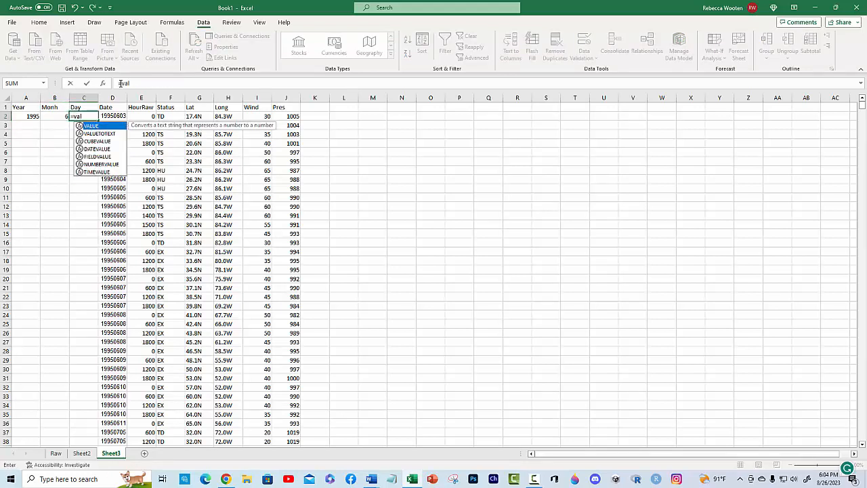
text(ye)
key(BackSpace)
key(BackSpace)
text(ue()
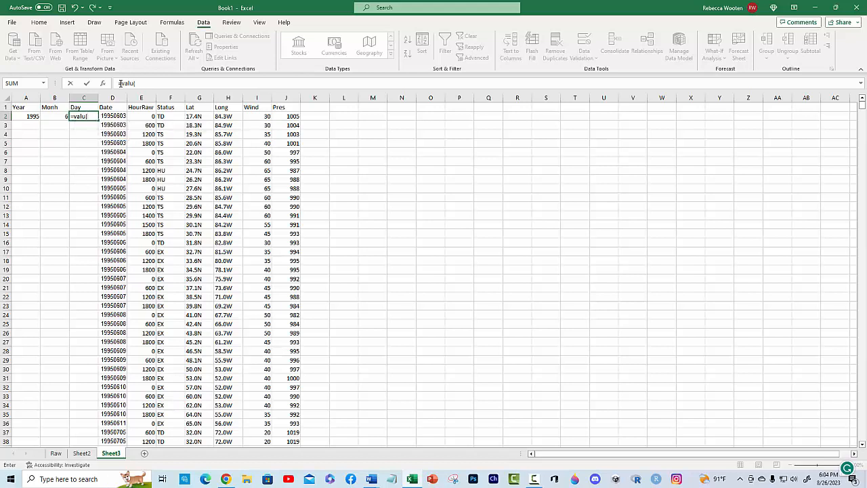
text( r)
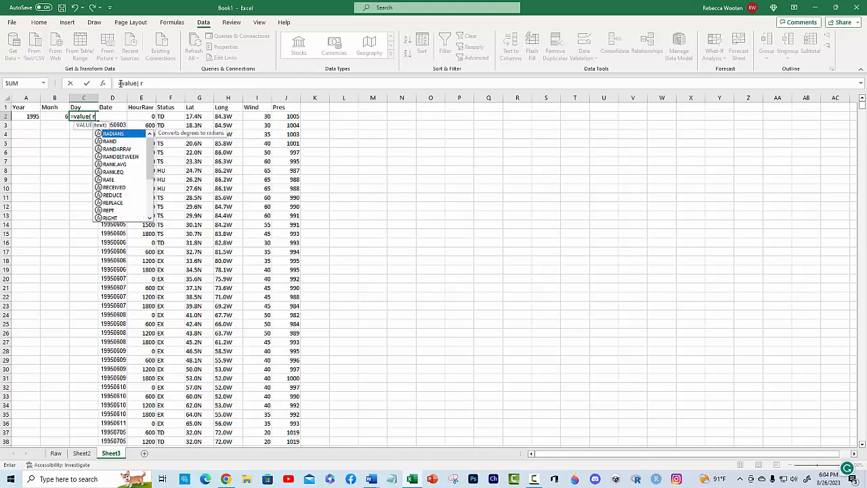
text(ight()
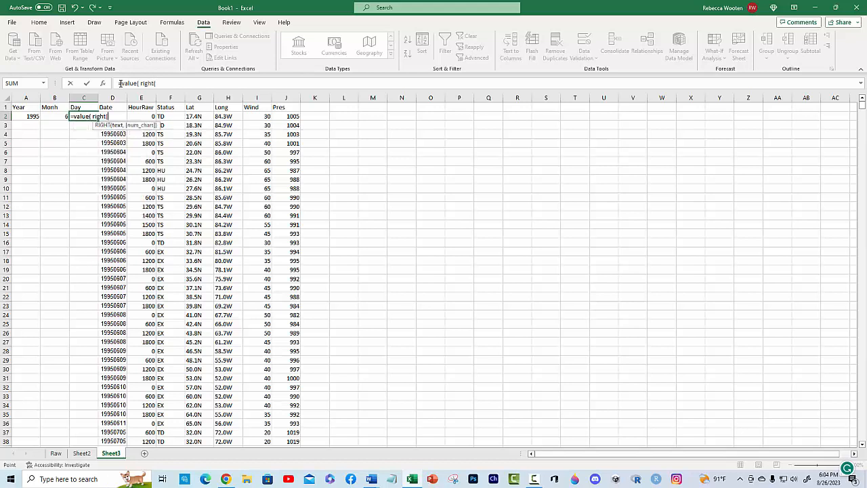
key(Right)
text(,2)))
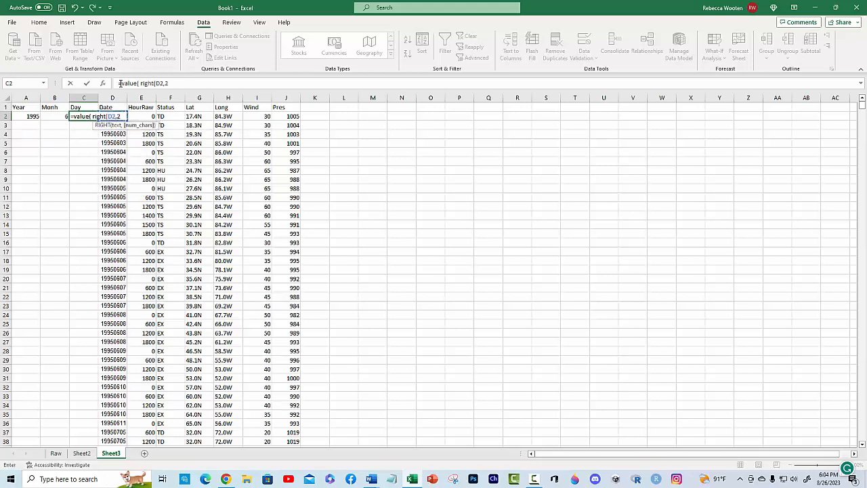
key(Return)
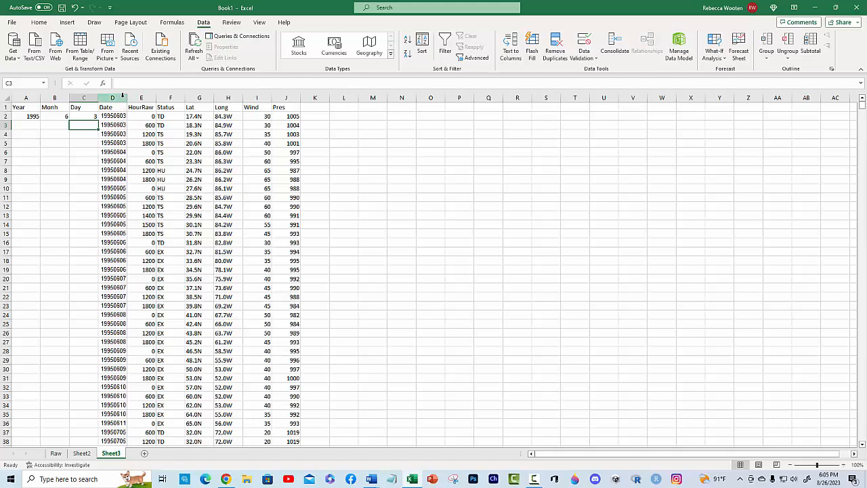
Insert a new column before the Date column and enter the header "Hour" in D1.
click(115, 100)
right_click(123, 100)
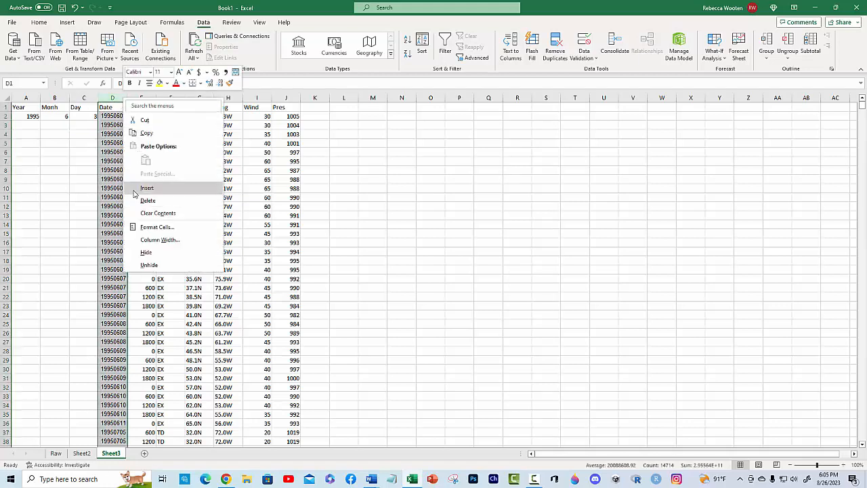
click(144, 187)
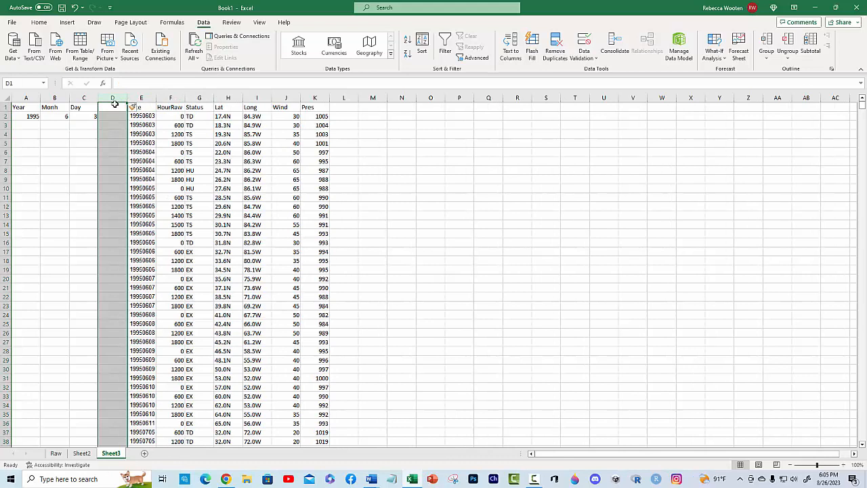
click(115, 108)
double_click(115, 106)
text(Hour)
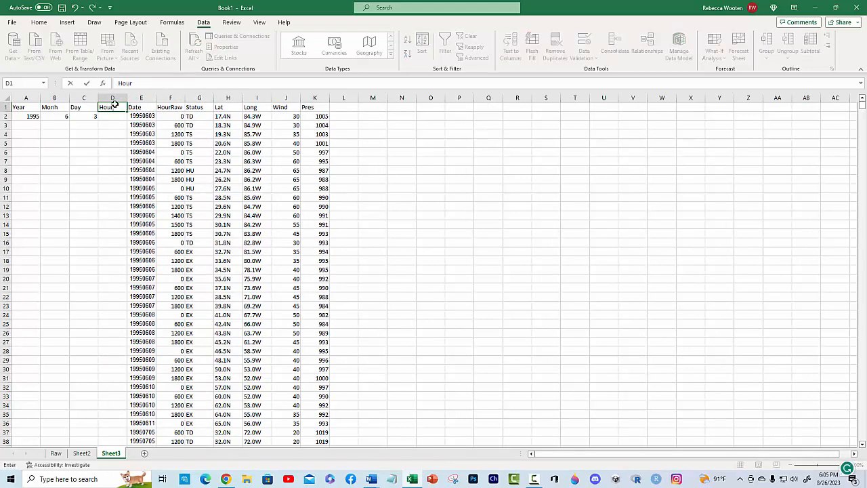
key(Return)
Enter the formula =F2/100 in cell D2 to convert the raw hour into hours.
text(=)
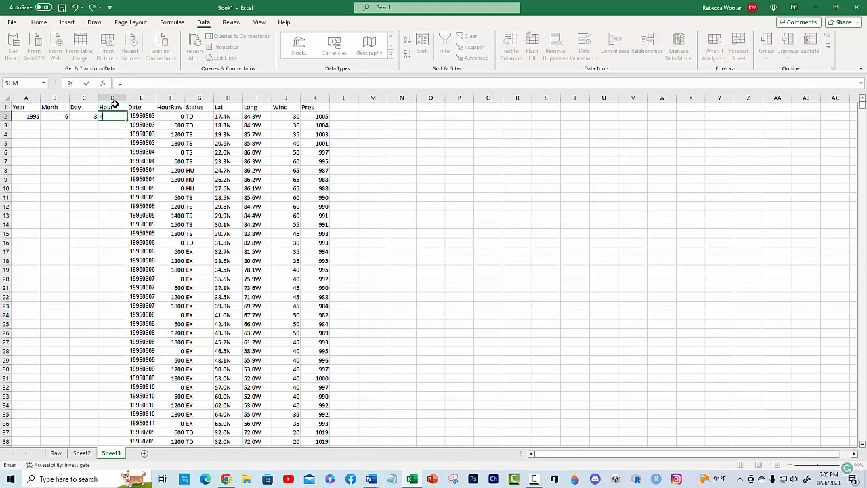
key(Right)
key(Right)
text(/100)
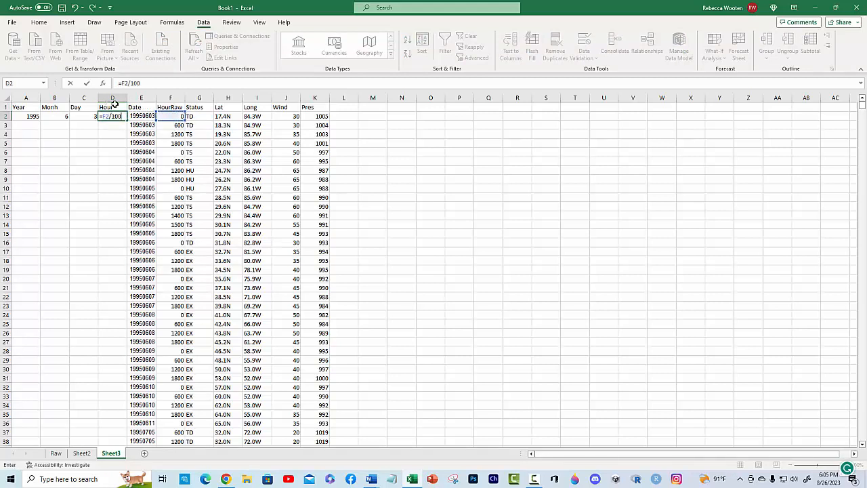
key(Return)
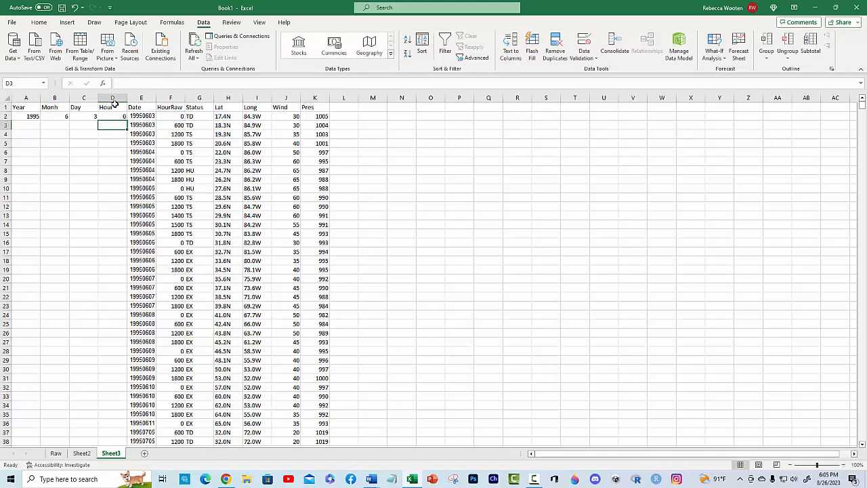
Fill the year, month, day and hour formulas in A2:D2 down through all data rows.
click(25, 117)
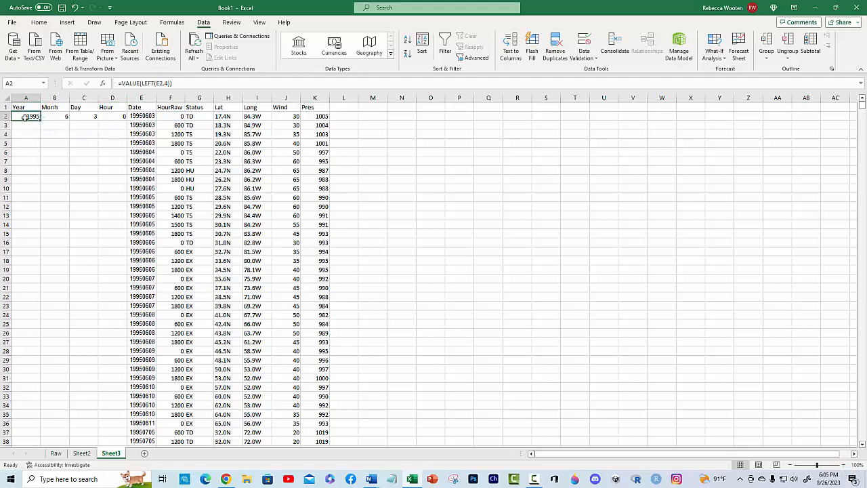
drag(25, 117, 115, 118)
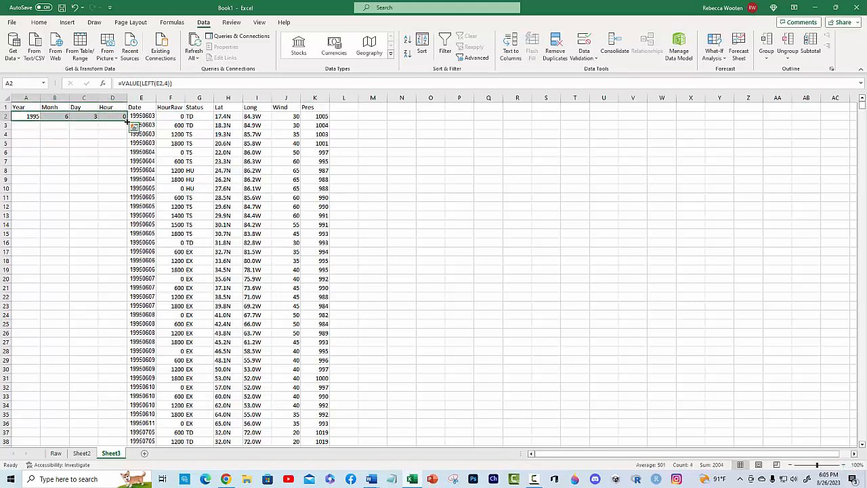
double_click(127, 120)
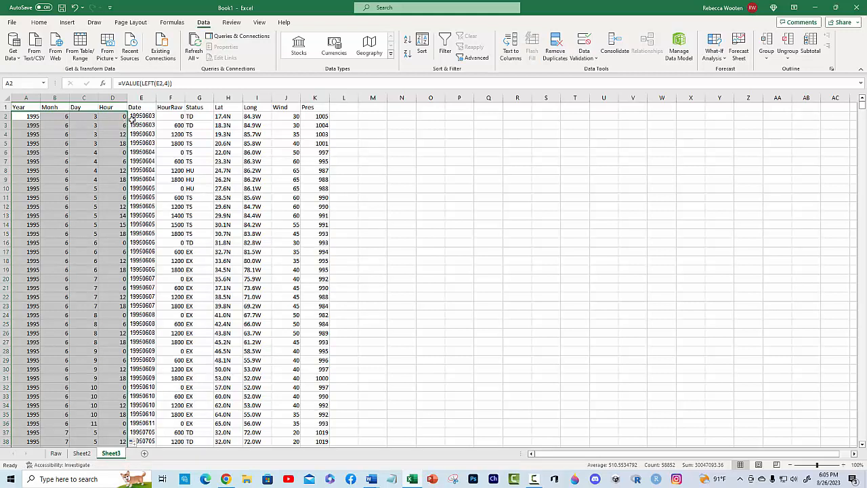
Enter the header "TimeStamp" in cell L1, after the Pres column.
click(342, 105)
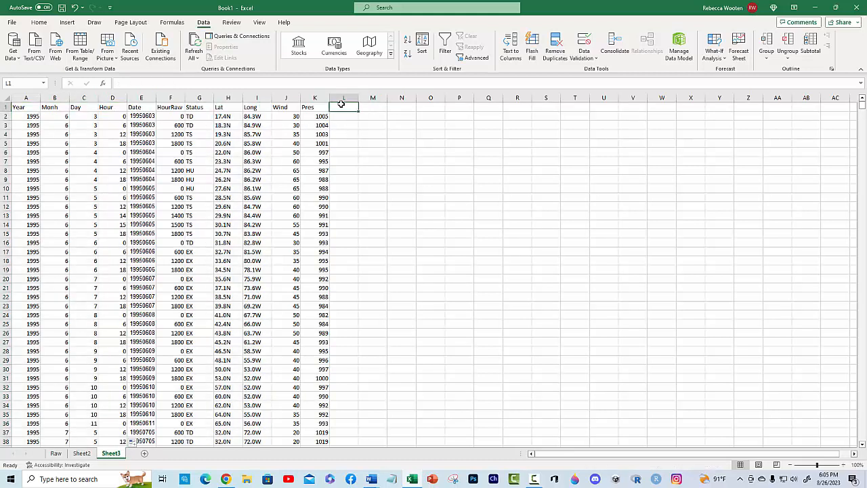
text(TimeStamp)
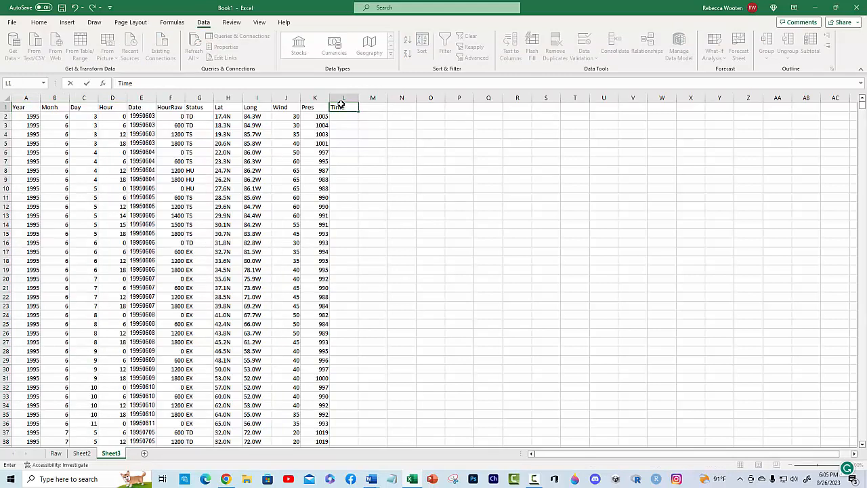
key(Return)
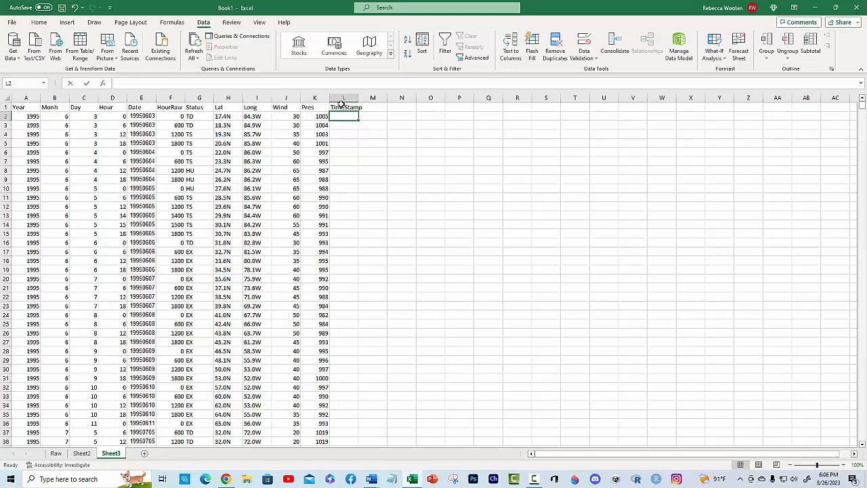
Enter the formula =DATE(A2,B2,C2)+D2/24 - DATE(1995,1,1) in cell L2 to compute the days elapsed since January 1, 1995.
text(=dat)
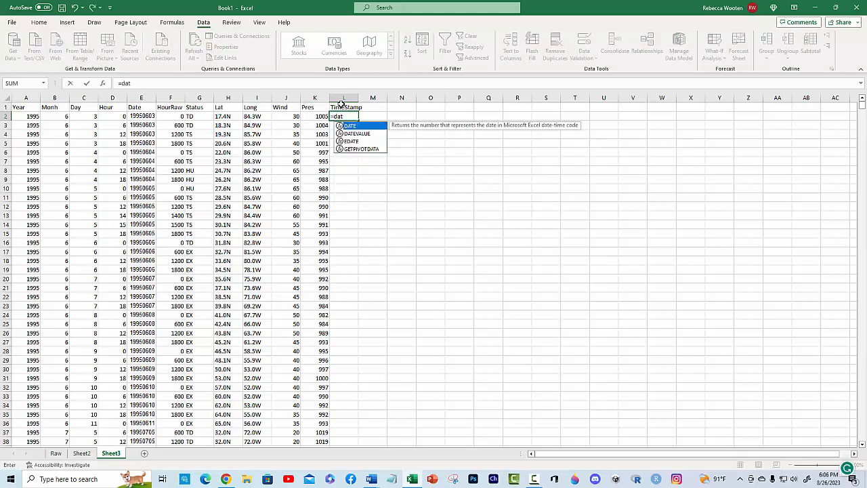
text(e()
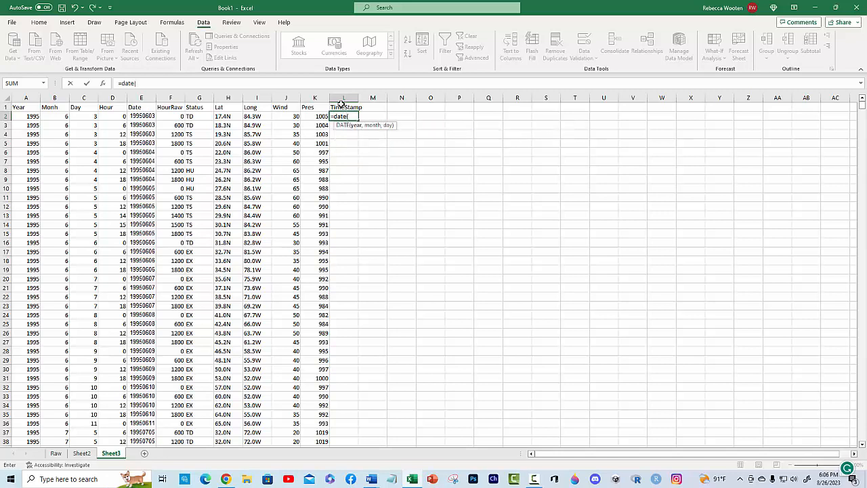
key(Left)
key(Left)
key(Left)
key(Left)
key(Left)
key(Left)
key(Left)
key(Left)
key(Left)
key(Left)
key(Left)
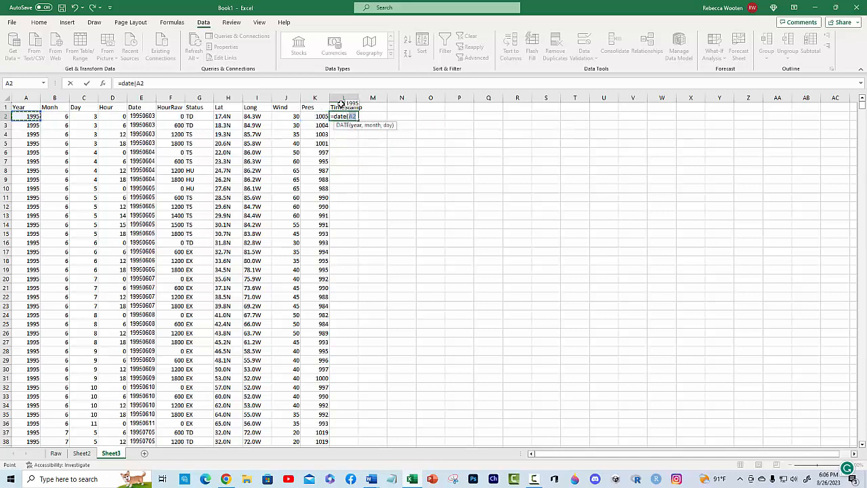
text(,)
key(Left)
key(Left)
key(Left)
key(Left)
key(Left)
key(Left)
key(Left)
key(Left)
key(Left)
key(Left)
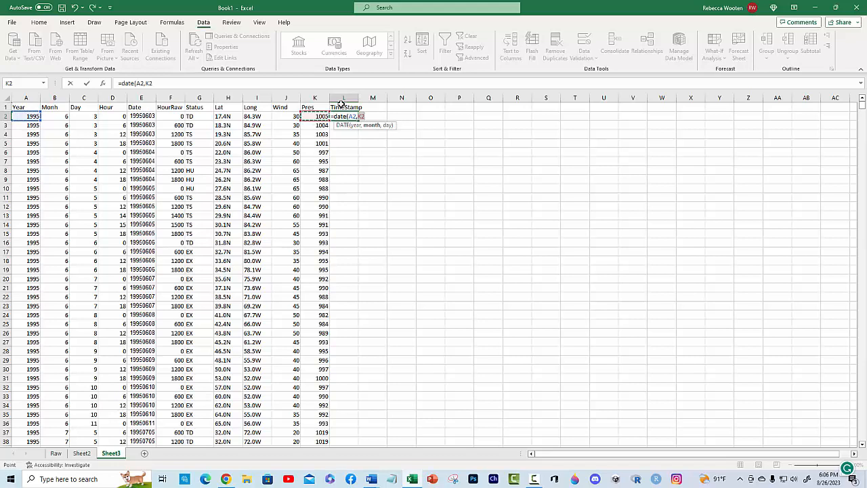
text(,)
key(Left)
key(Left)
key(Left)
key(Left)
key(Left)
key(Left)
key(Left)
key(Left)
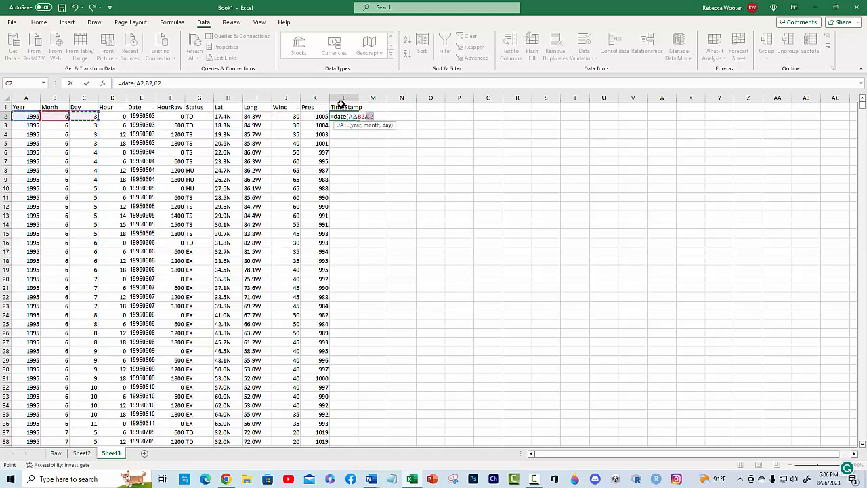
text())
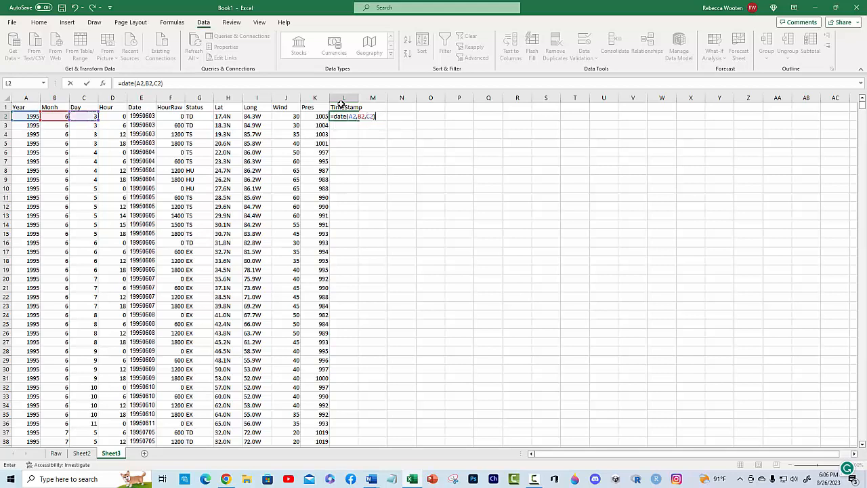
text(+)
key(Left)
key(Left)
key(Left)
key(Left)
key(Left)
key(Left)
key(Left)
key(Left)
key(Left)
key(Left)
key(Right)
key(Right)
text(/)
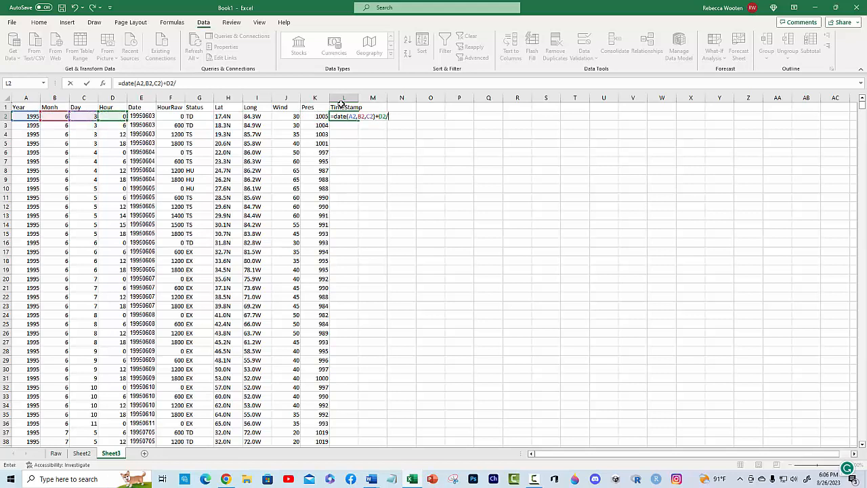
text(24 -)
text(date)
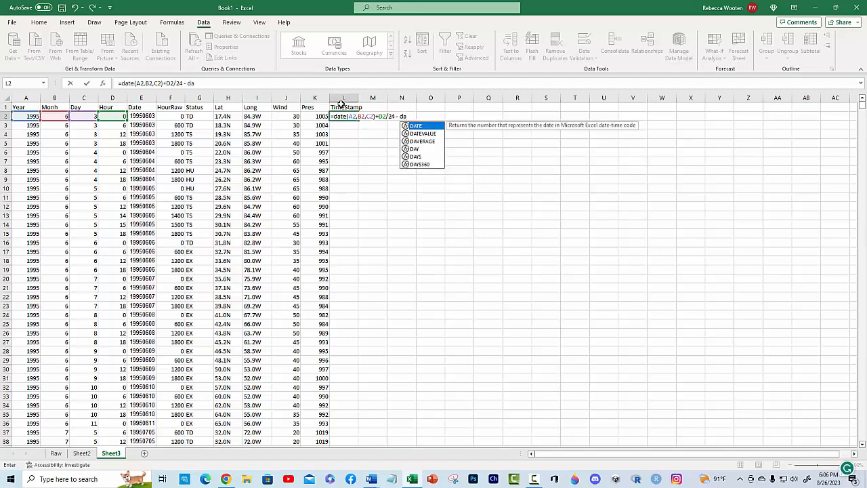
text((1)
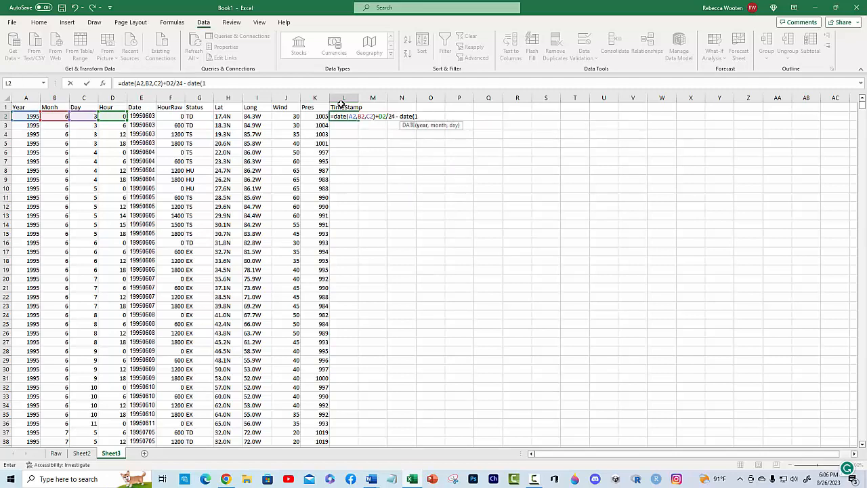
text(955)
text(,1,1)
text())
key(Return)
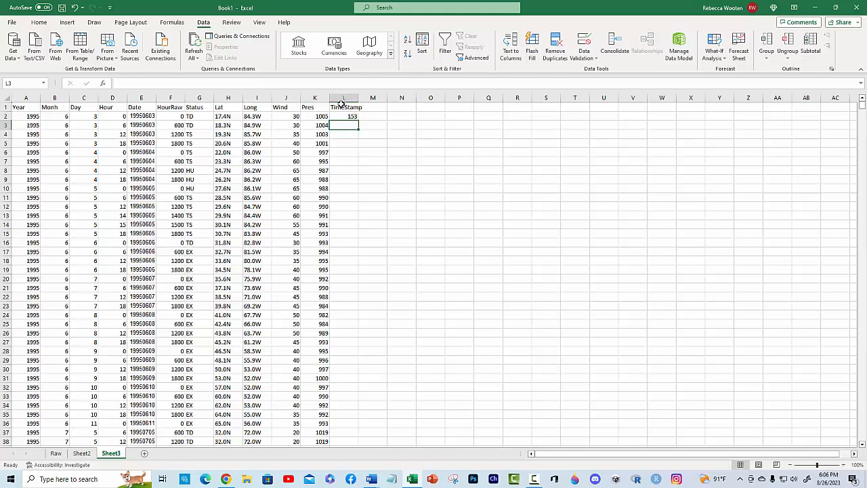
Edit the header in L1 and enter the header "TimeStamp" in the neighbouring cell M1.
key(Right)
key(Up)
click(342, 106)
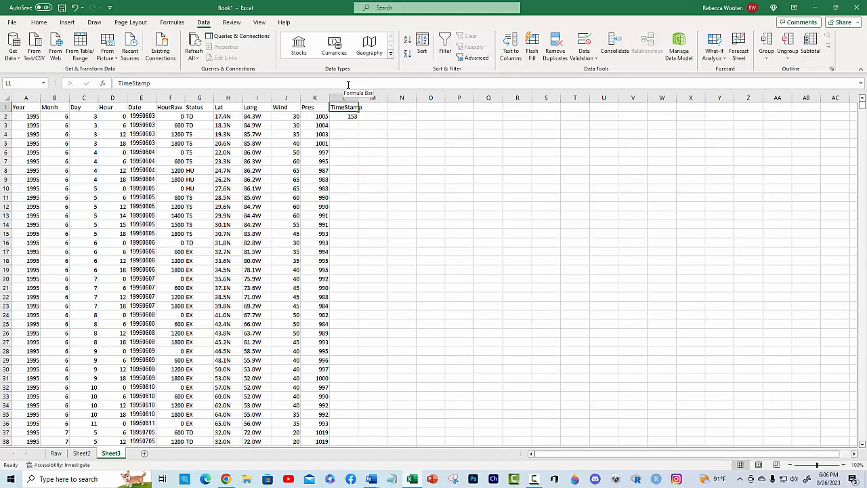
click(348, 85)
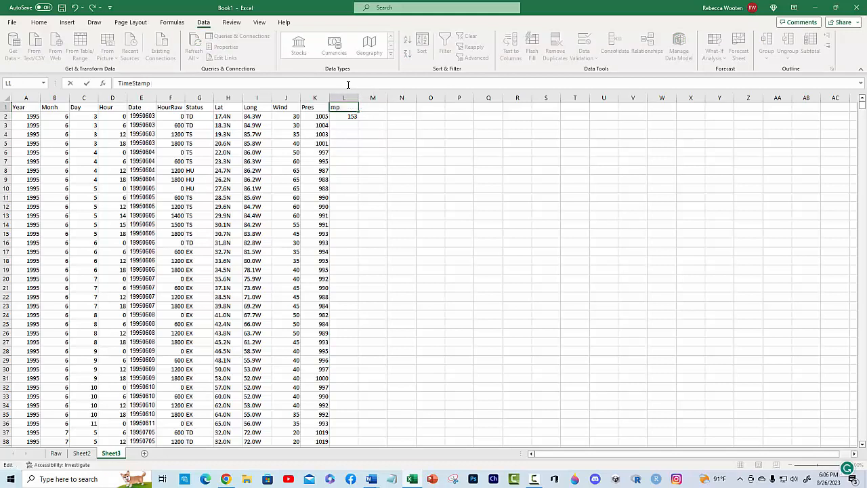
key(BackSpace)
key(BackSpace)
key(BackSpace)
key(Tab)
text(Tim)
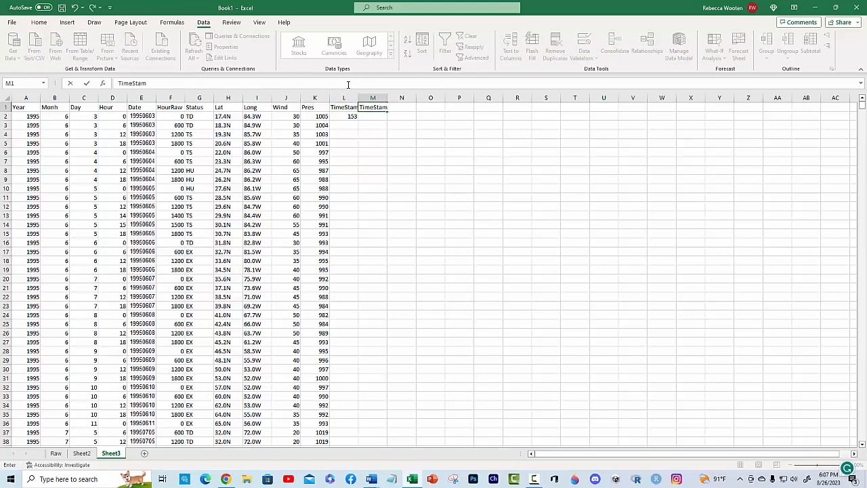
key(Return)
Enter the formula =L2*24 in cell M2 and fill L2:M2 down through all data rows.
key(Right)
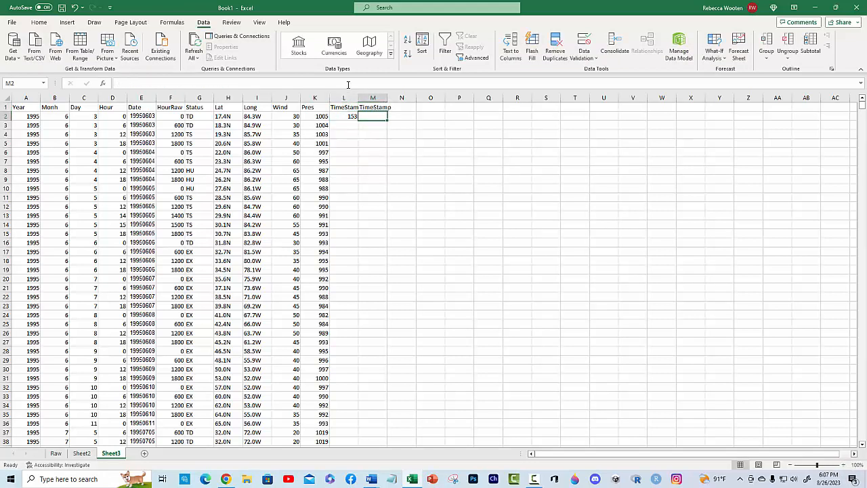
text(=)
key(Left)
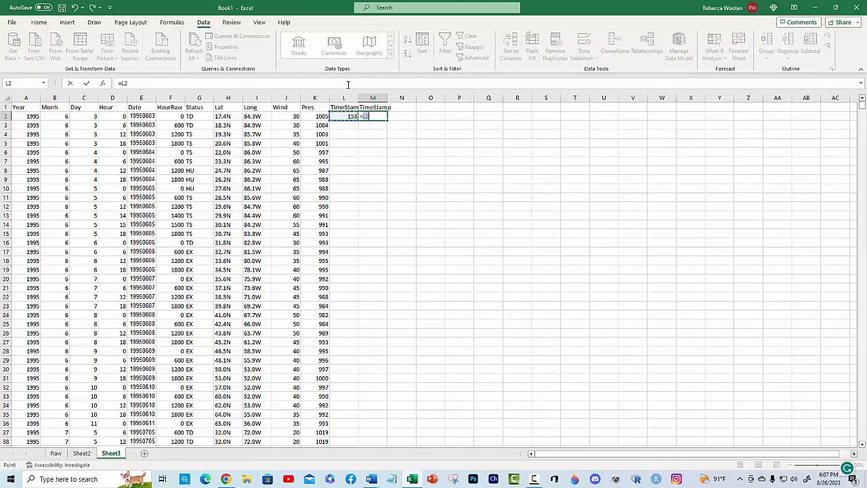
text(*24)
key(Return)
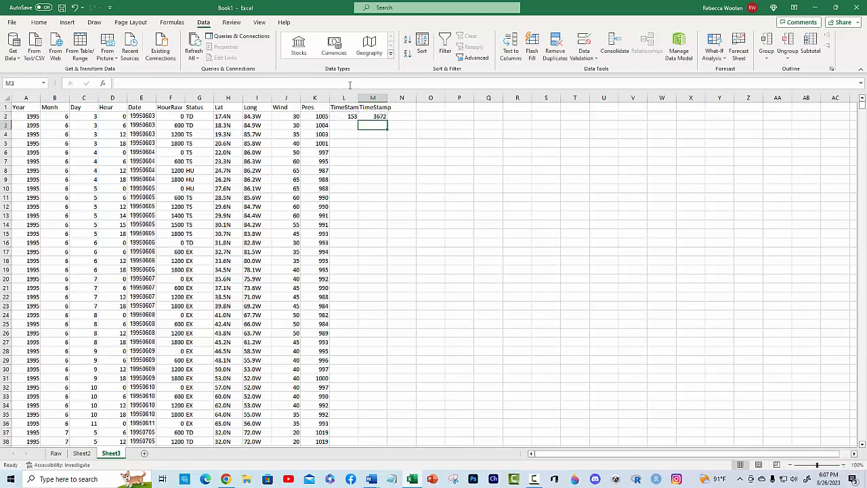
drag(351, 116, 373, 115)
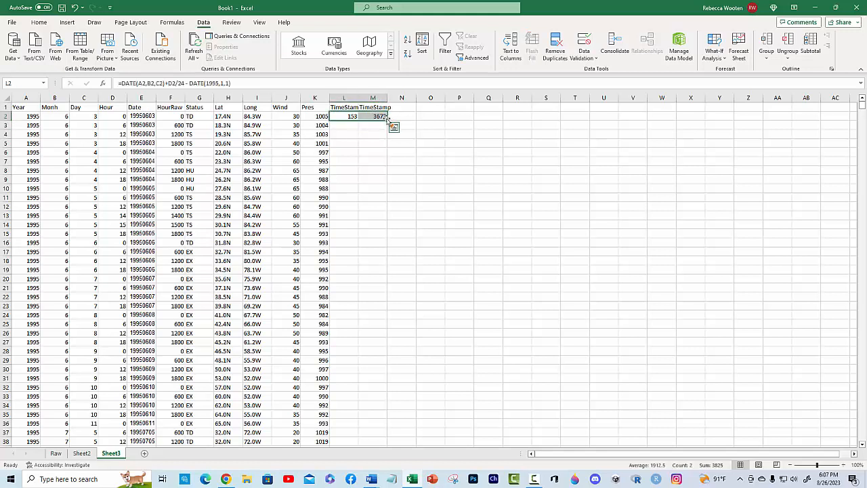
double_click(388, 119)
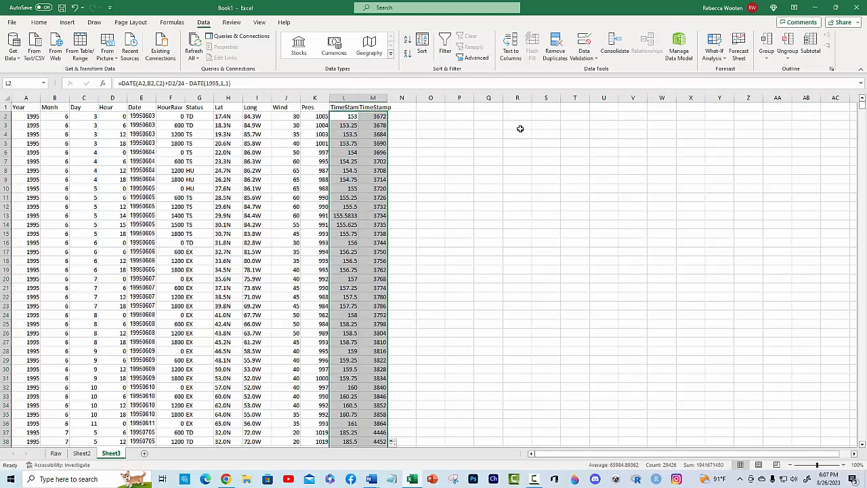